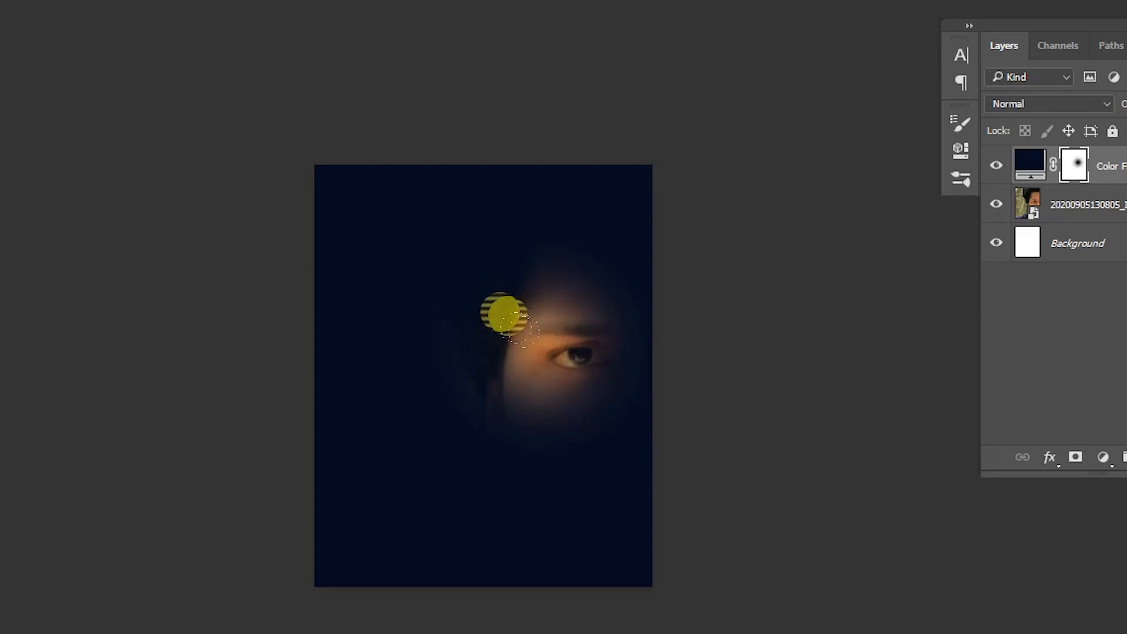
- Paint on the Color Fill layer's mask to reveal the visible half of the face from forehead to chin
key("ctrl+plus")
mouse_move(604, 567)
left_mouse_down()
mouse_move(426, 449)
mouse_move(454, 446)
mouse_move(442, 415)
left_mouse_up()
left_click_drag(520, 452, 503, 366)
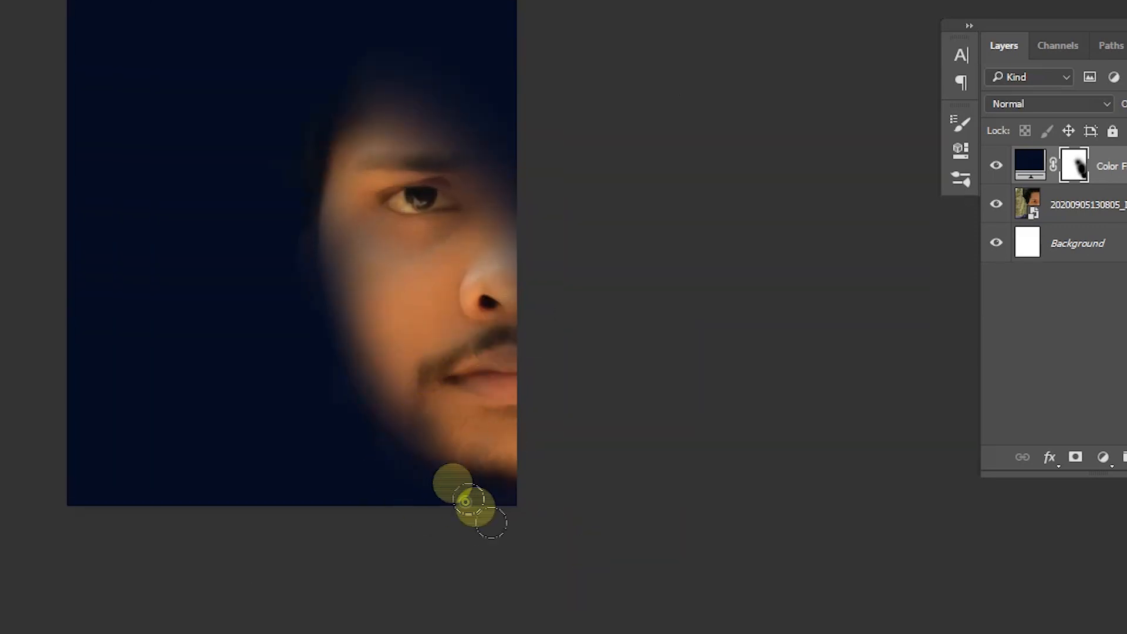
scroll(282, 329, "up", 5)
mouse_move(443, 444)
left_mouse_down()
mouse_move(435, 340)
mouse_move(524, 520)
left_mouse_up()
mouse_move(450, 445)
left_mouse_down()
mouse_move(407, 307)
mouse_move(531, 320)
left_mouse_up()
mouse_move(440, 343)
left_mouse_down()
mouse_move(346, 351)
mouse_move(458, 633)
left_mouse_up()
scroll(458, 625, "down", 5)
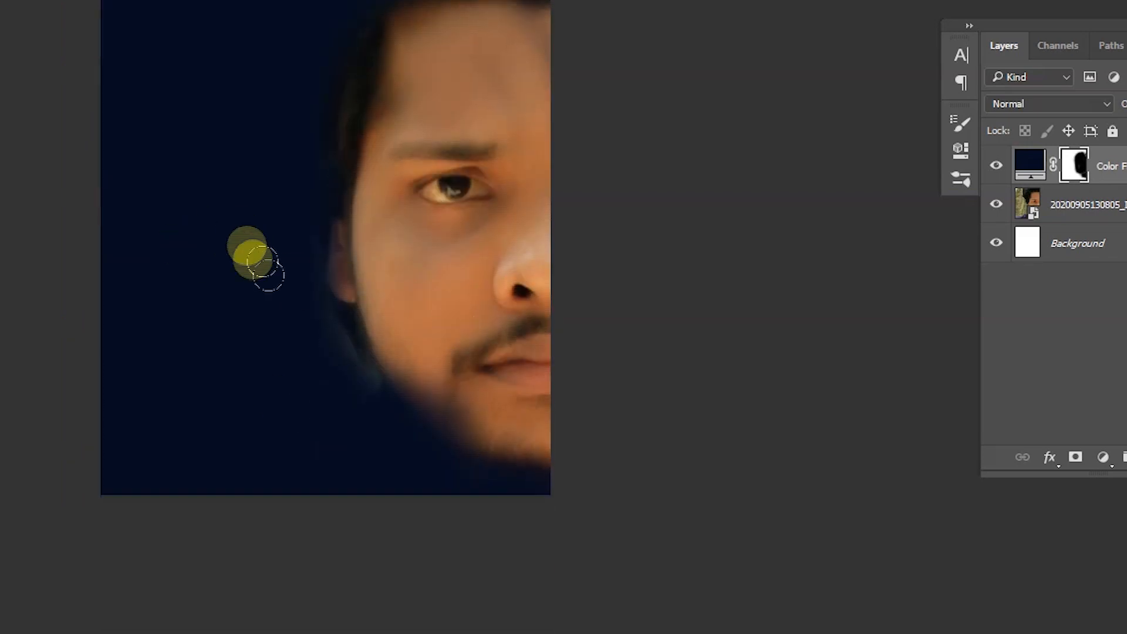
- Refine the Color Fill mask along the face's outer edge, hiding the hair and ear behind the dark blue
mouse_move(317, 336)
left_mouse_down()
mouse_move(317, 312)
mouse_move(333, 370)
mouse_move(288, 200)
left_mouse_up()
left_click_drag(294, 150, 299, 443)
left_click_drag(376, 399, 446, 287)
scroll(509, 223, "down", 4)
mouse_move(502, 413)
left_mouse_down()
mouse_move(509, 453)
mouse_move(545, 442)
left_mouse_up()
scroll(546, 442, "up", 3)
left_click_drag(473, 432, 467, 505)
scroll(516, 556, "down", 5)
left_click_drag(538, 514, 486, 544)
scroll(485, 544, "up", 4)
scroll(405, 395, "down", 3)
scroll(411, 390, "up", 3)
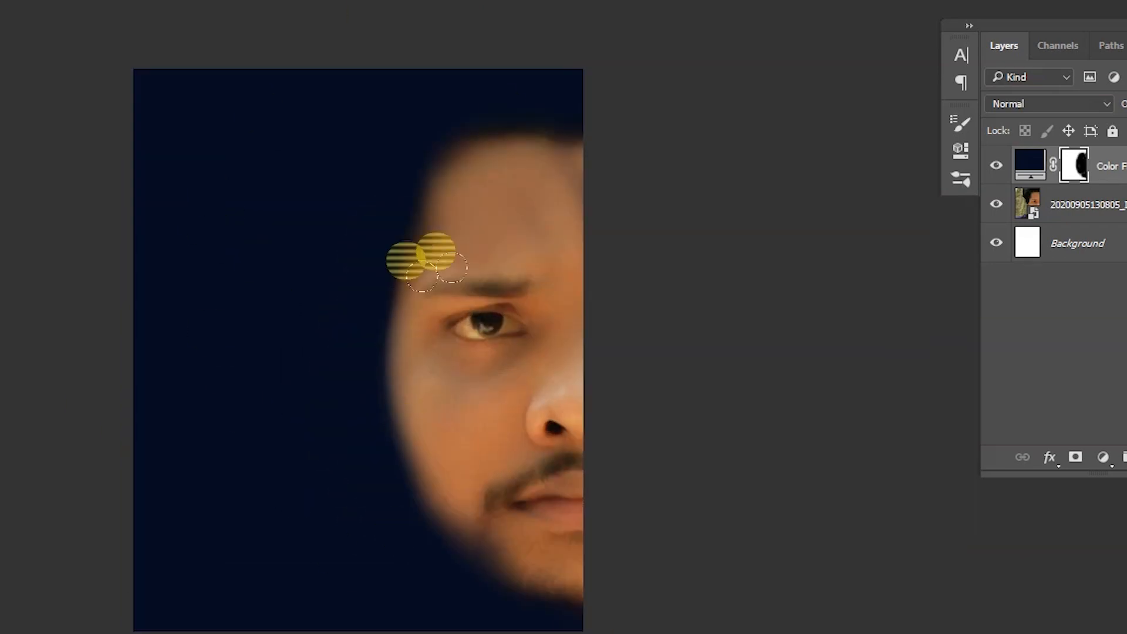
scroll(386, 329, "up", 3)
scroll(403, 351, "down", 4)
- Reduce the Color Fill layer's opacity temporarily and paint its mask to reveal the sideburn and ear
left_click_drag(1126, 103, 1121, 101)
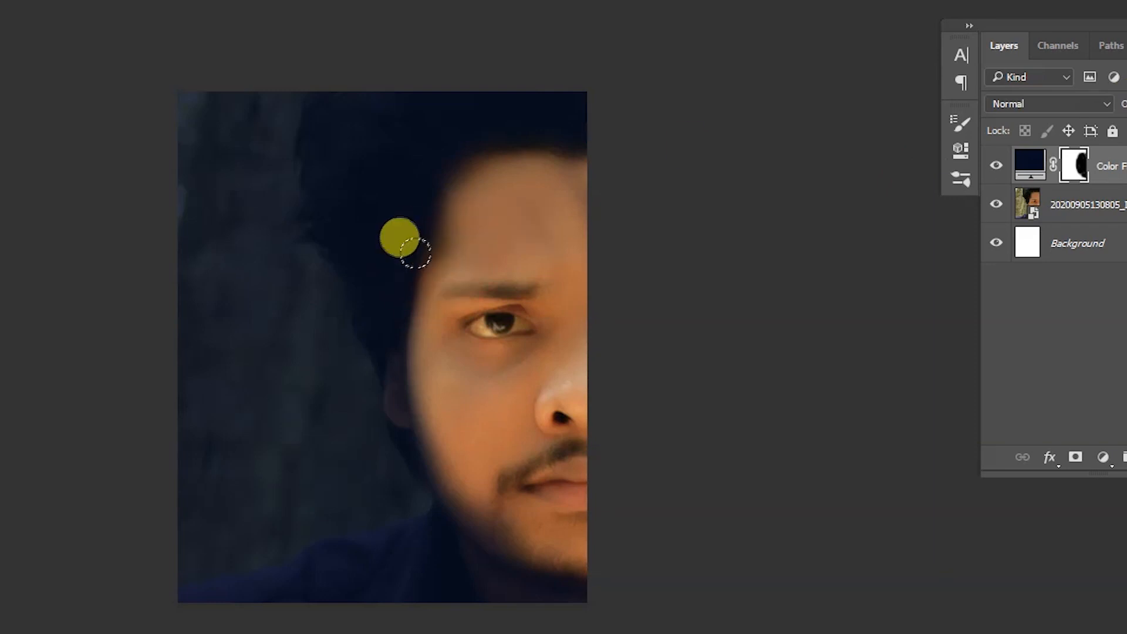
left_click_drag(420, 225, 432, 159)
mouse_move(403, 239)
left_mouse_down()
mouse_move(399, 373)
mouse_move(347, 371)
left_mouse_up()
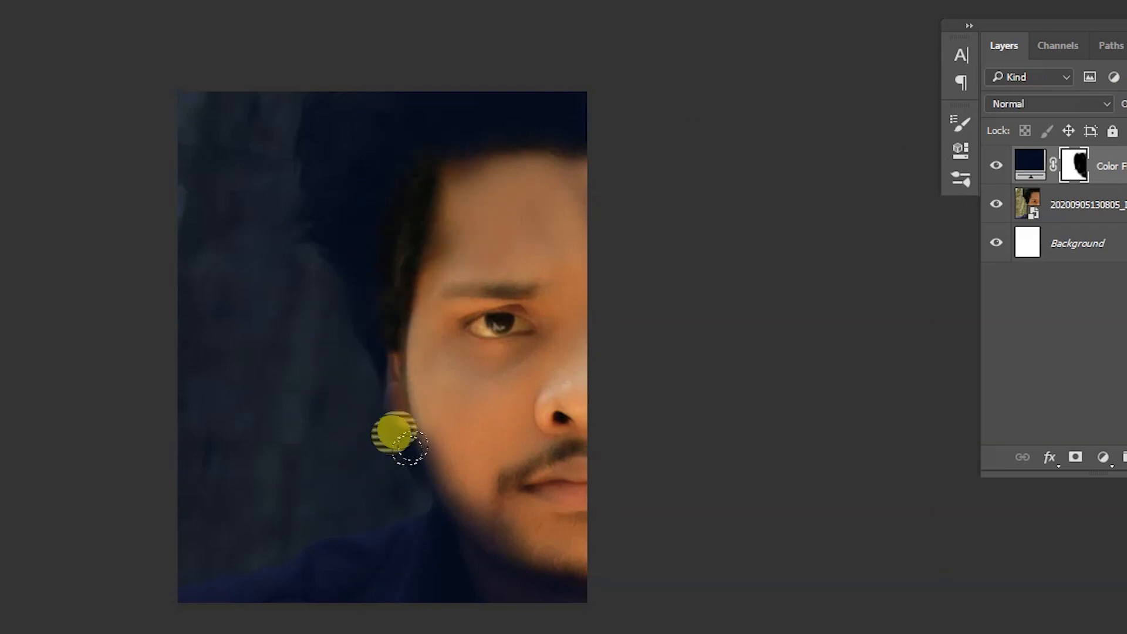
left_click(1114, 126)
- Add a Hue/Saturation adjustment layer on top with Colorize enabled
left_click(1101, 458)
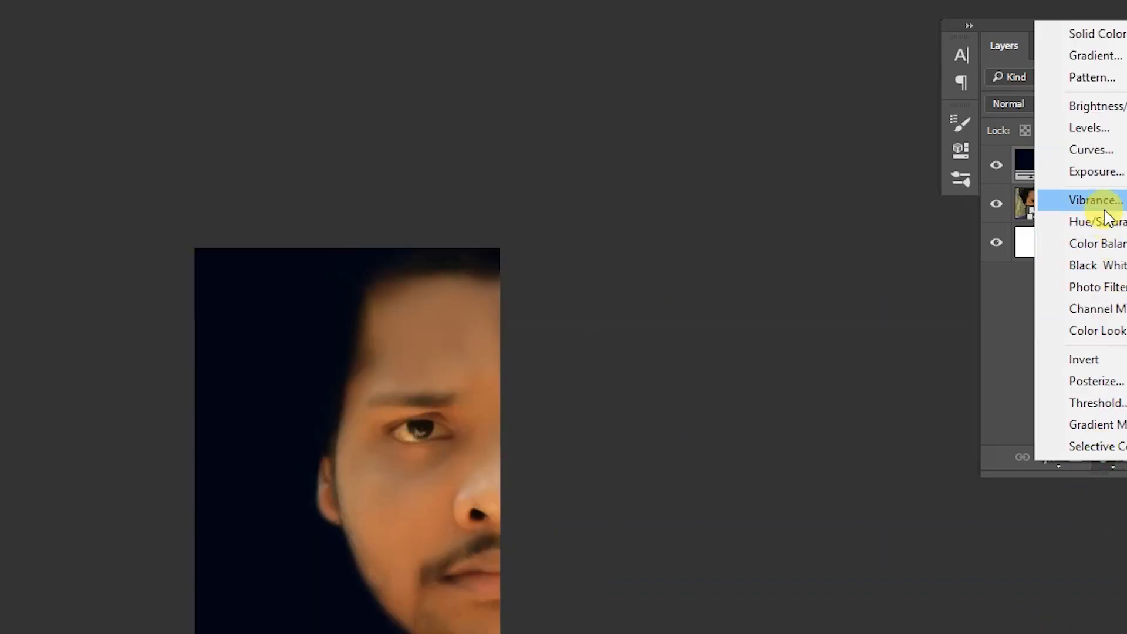
left_click(1107, 222)
left_click(760, 348)
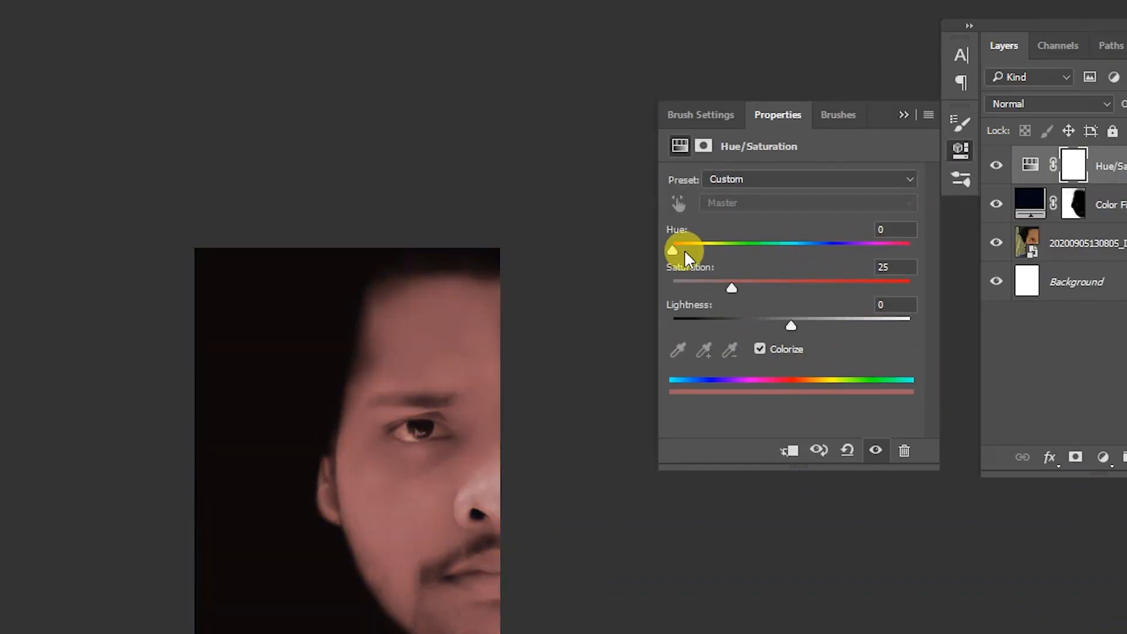
- Shift the colorize hue to a medium blue, with saturation 62 and slightly reduced lightness
left_click_drag(688, 254, 787, 252)
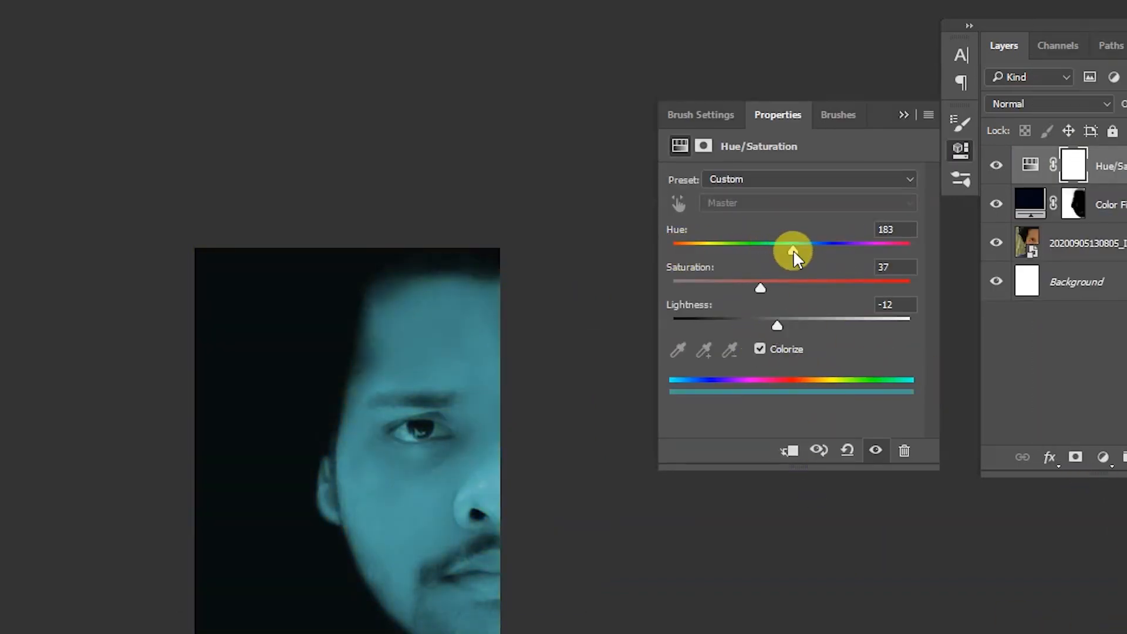
left_click_drag(777, 323, 781, 321)
left_click_drag(794, 251, 827, 253)
left_click_drag(802, 292, 818, 288)
left_click_drag(825, 250, 823, 257)
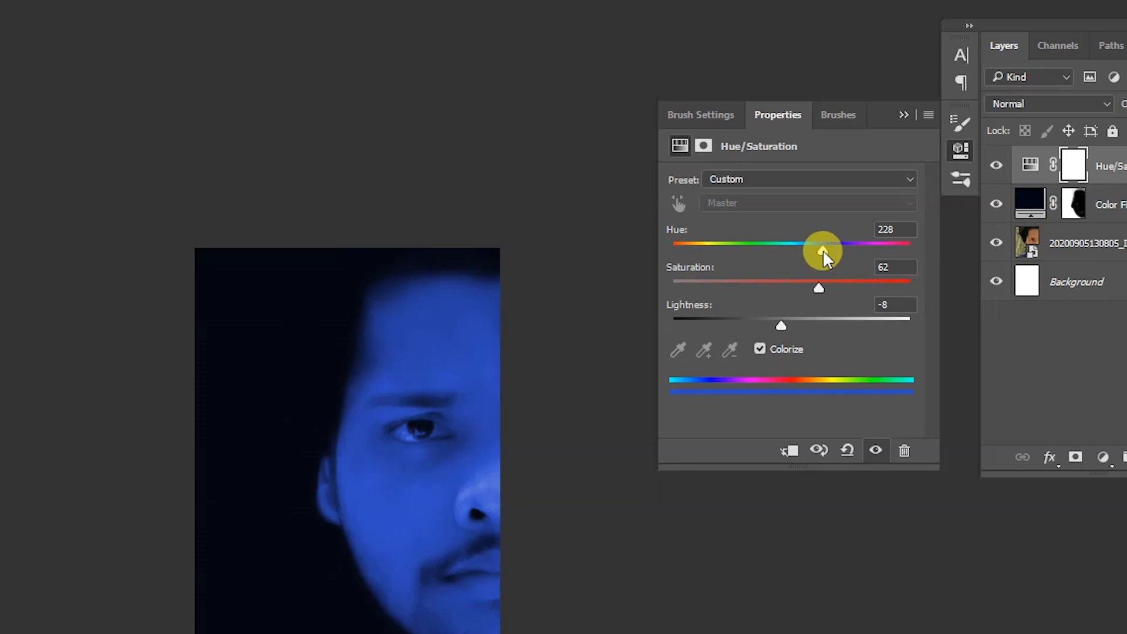
left_click_drag(787, 323, 789, 324)
left_click_drag(822, 251, 814, 251)
left_click(960, 150)
- Move the Hue/Saturation layer below the Color Fill layer and clip it to the portrait photo
left_click_drag(1103, 161, 1118, 221)
right_click(1109, 202)
left_click(734, 432)
- Add a clipped layer above the photo and enclose the upper ear area in a rectangular selection on the photo layer
scroll(399, 379, "up", 2)
scroll(398, 379, "up", 3)
left_click_drag(360, 477, 452, 455)
scroll(327, 581, "down", 1)
left_click_drag(327, 581, 342, 562)
left_click(1061, 227)
left_click(1126, 456)
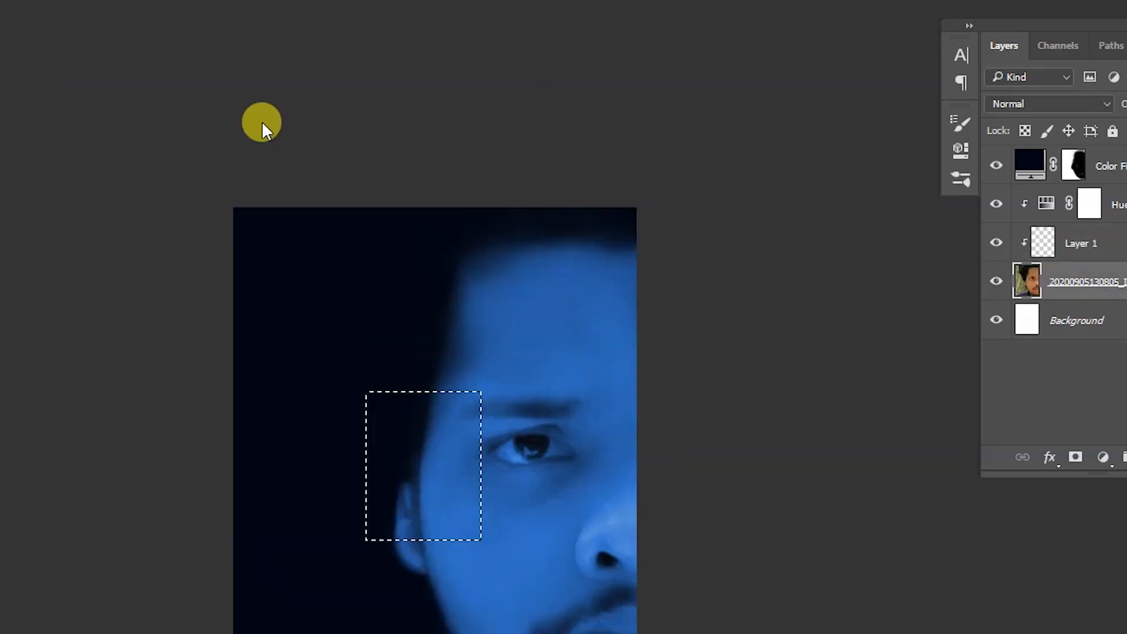
- Stretch the top of the ear upward into a tall pointed tip with Liquify, using a brush size of about 47
key("ctrl+shift+x")
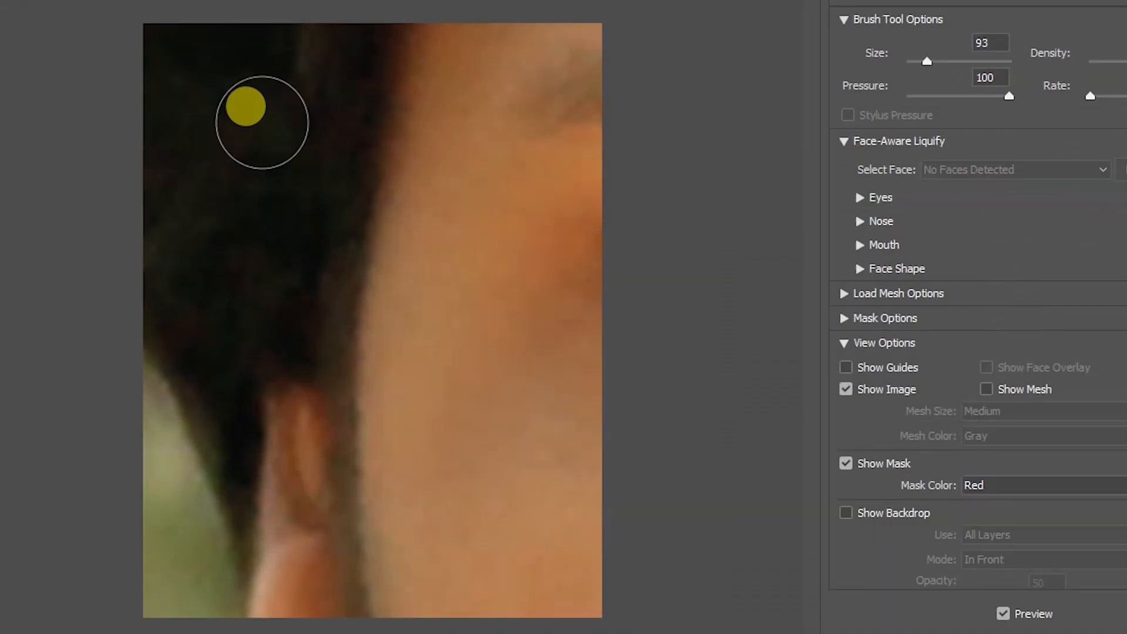
mouse_move(294, 445)
left_mouse_down("alt")
mouse_move(249, 462)
mouse_move(272, 447)
left_mouse_up("alt")
left_click_drag(308, 407, 288, 409, "alt")
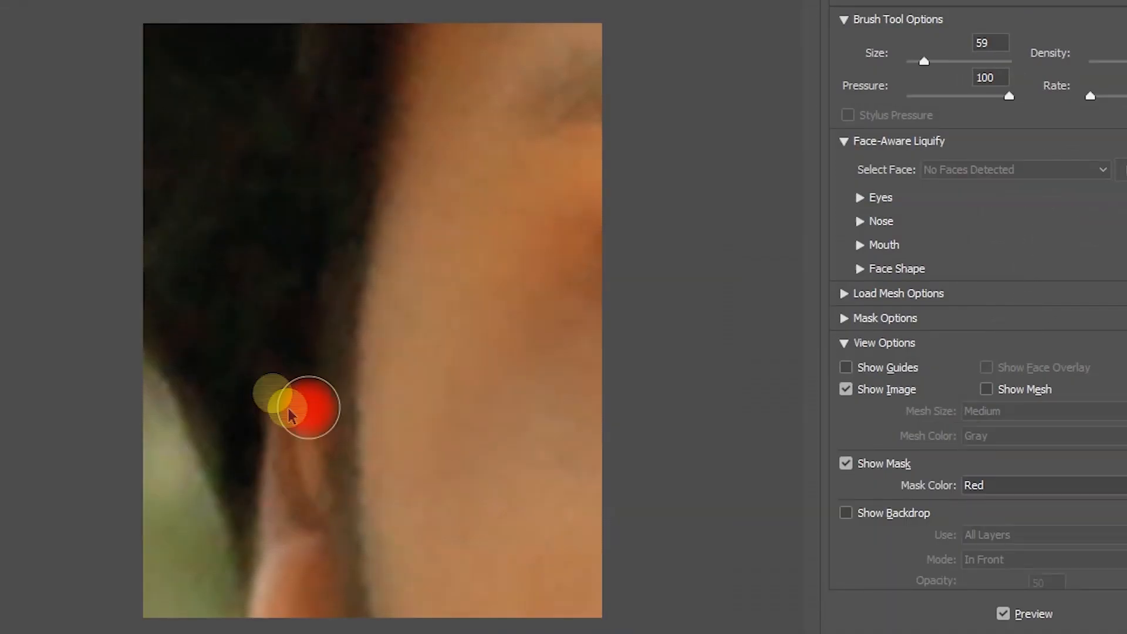
left_click(274, 407)
left_click(287, 388)
mouse_move(296, 377)
left_mouse_down()
mouse_move(275, 292)
mouse_move(313, 357)
mouse_move(284, 278)
mouse_move(284, 235)
mouse_move(309, 398)
mouse_move(314, 352)
mouse_move(294, 243)
left_mouse_up()
left_click_drag(296, 300, 263, 477)
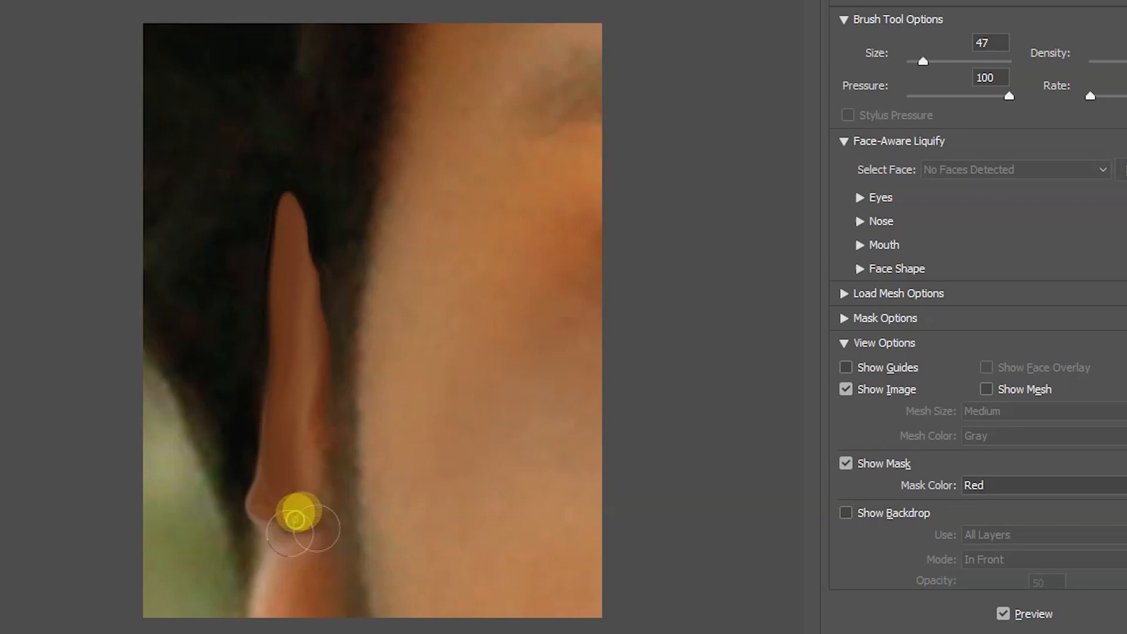
mouse_move(268, 515)
left_mouse_down()
mouse_move(296, 441)
mouse_move(334, 410)
left_mouse_up()
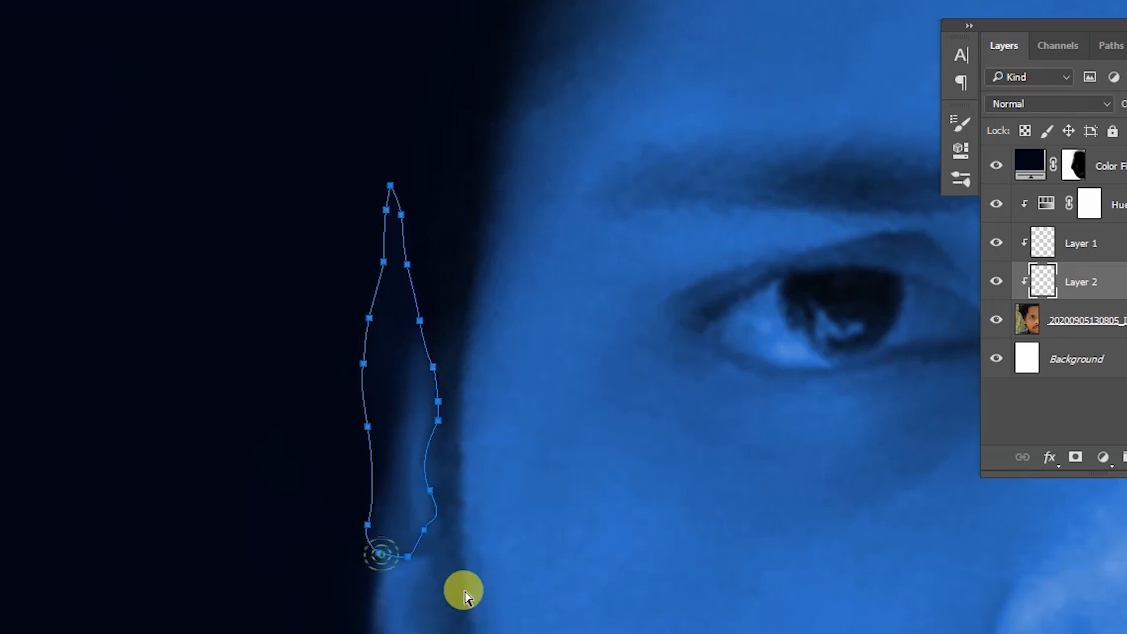
- Feather the selection of the pointed ear outline and brush its shape in on Layer 2
key("shift+F6")
key("Return")
scroll(351, 375, "up", 1)
left_click_drag(344, 360, 265, 373)
- Shade the inner part of the pointed ear on Layer 3 with sampled blue tones inside the selection, and deselect
left_click(670, 453, "alt")
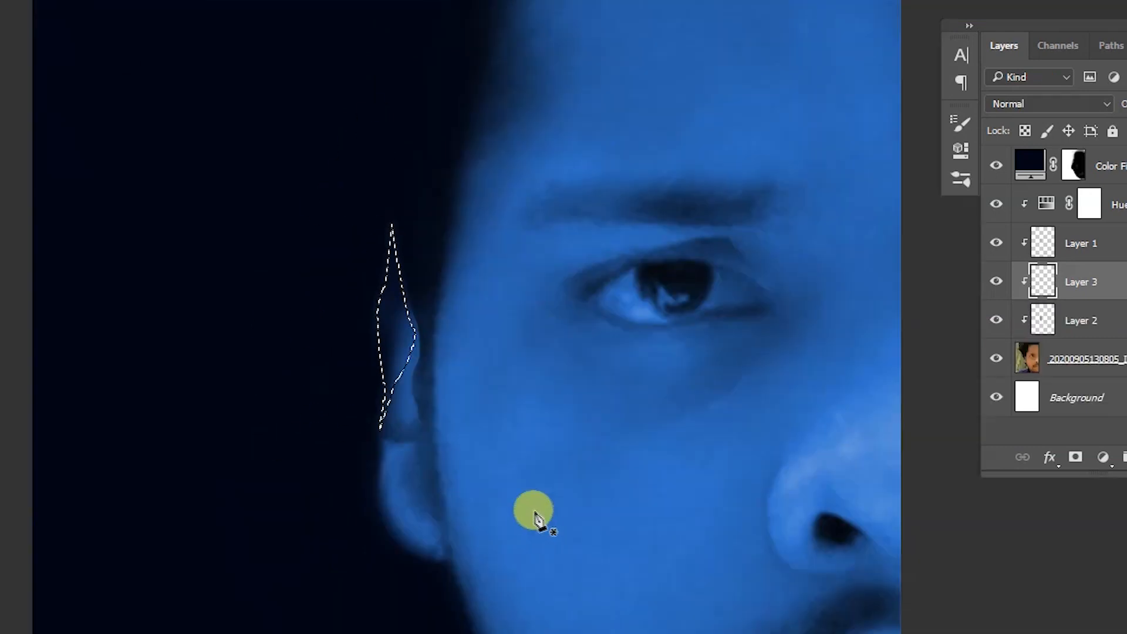
left_click(432, 469, "alt")
scroll(471, 422, "down", 4)
scroll(456, 411, "up", 5)
left_click(1040, 277, "ctrl")
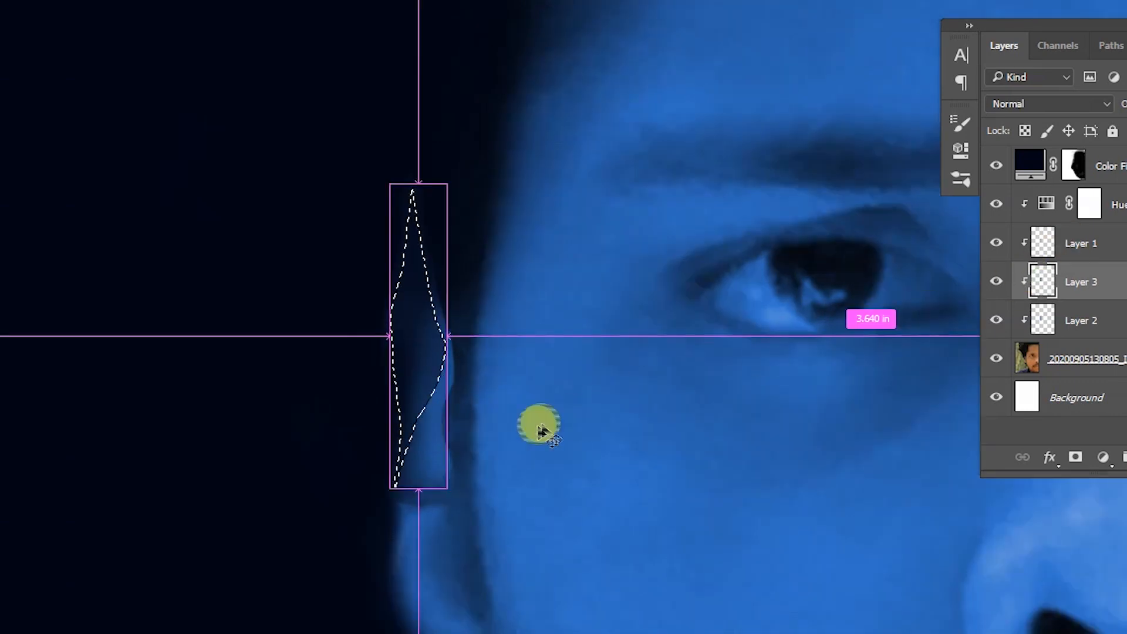
scroll(493, 431, "up", 2)
scroll(369, 418, "up", 2)
right_click(383, 451, "alt")
mouse_move(382, 453)
left_mouse_down()
mouse_move(368, 403)
mouse_move(407, 322)
left_mouse_up()
left_click_drag(452, 211, 395, 140)
left_click_drag(376, 477, 330, 586)
key("ctrl+d")
- Touch up the pointed ear's edges on the photo layer and Layer 2 to blend them with the surroundings
scroll(469, 438, "down", 8)
left_click_drag(551, 490, 388, 484)
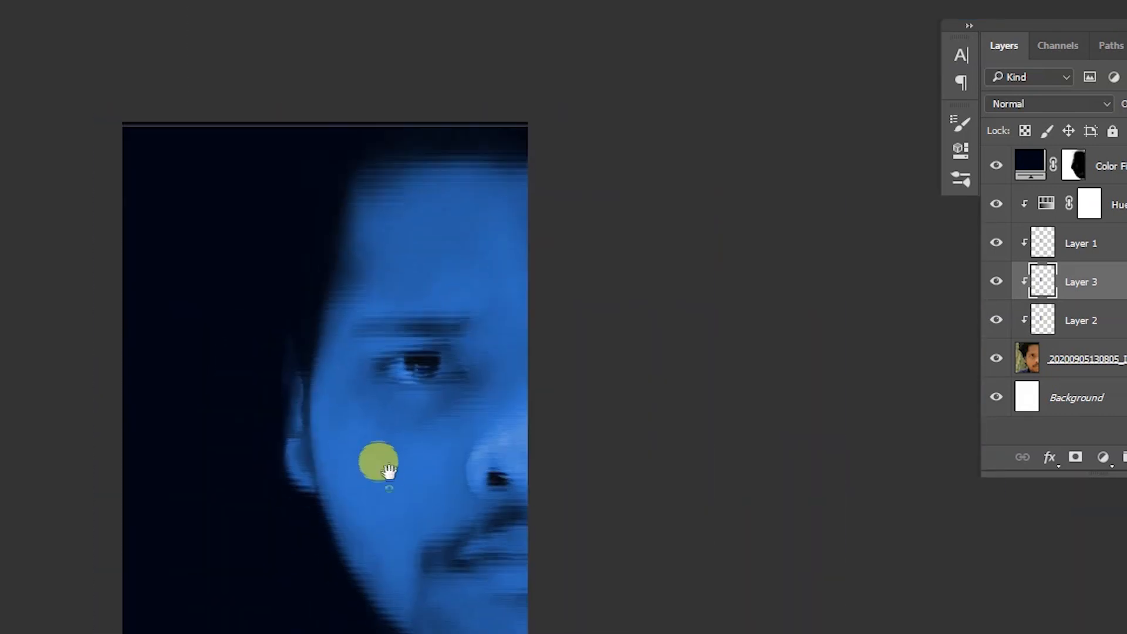
scroll(411, 489, "down", 1)
left_click_drag(295, 471, 258, 458)
scroll(268, 446, "up", 6)
left_click(268, 444, "ctrl")
scroll(243, 423, "up", 1)
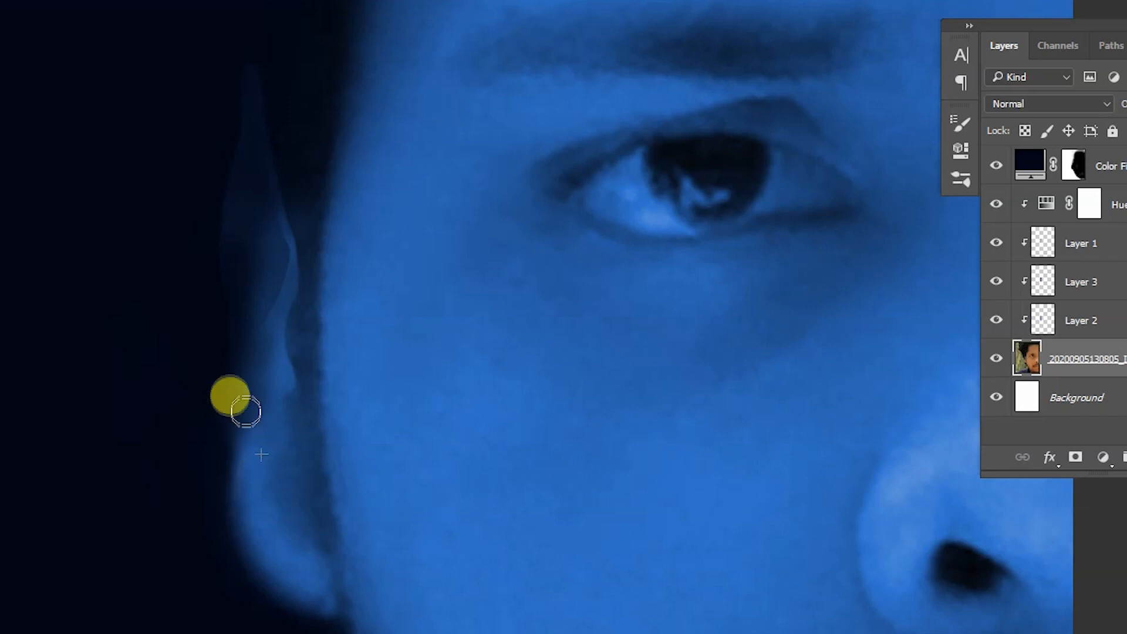
scroll(312, 410, "down", 1)
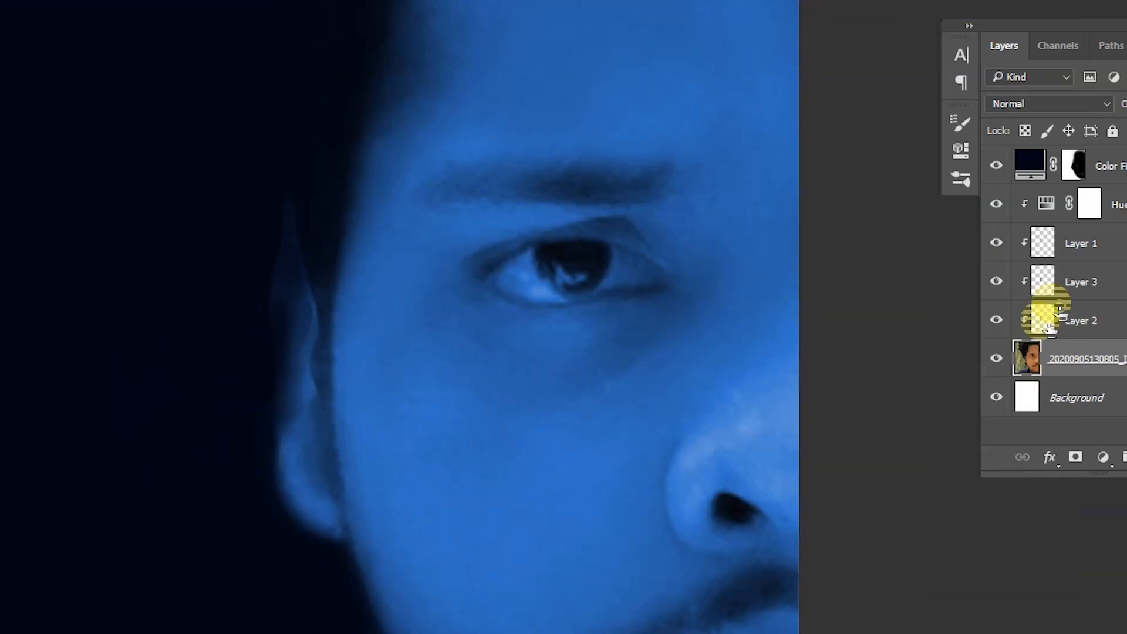
left_click(1061, 311)
scroll(264, 421, "up", 1)
scroll(352, 440, "down", 1)
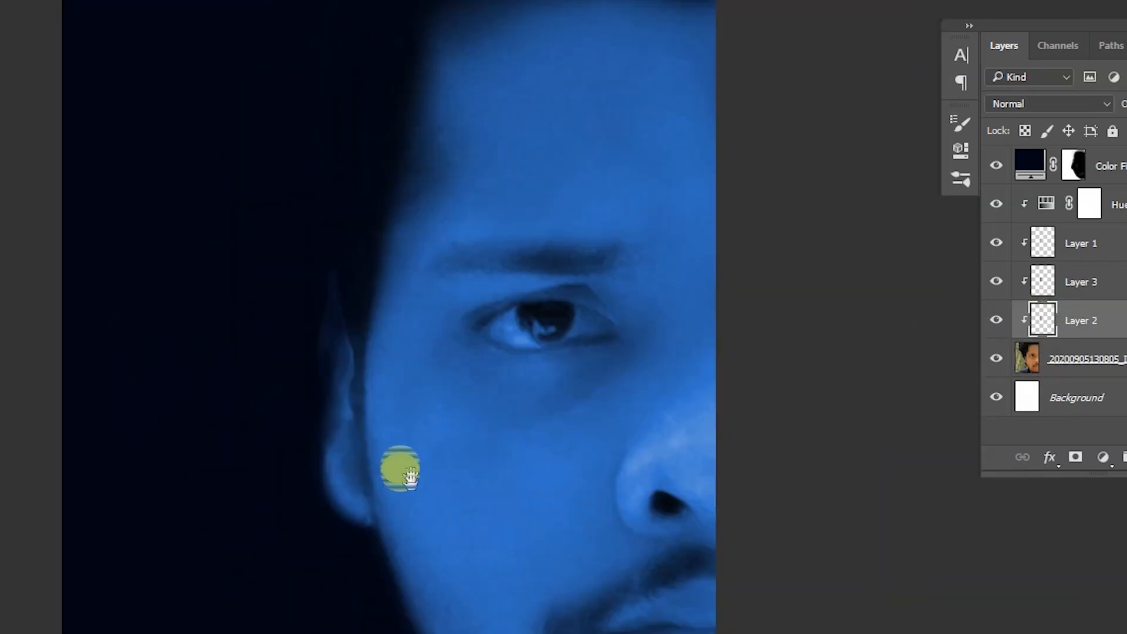
scroll(422, 482, "down", 6)
left_click_drag(465, 487, 365, 487)
scroll(352, 411, "up", 3)
- Push the cheek and jaw edge of the portrait slightly inward with Liquify, using a brush size of 751
left_click(1061, 359)
scroll(352, 411, "down", 3)
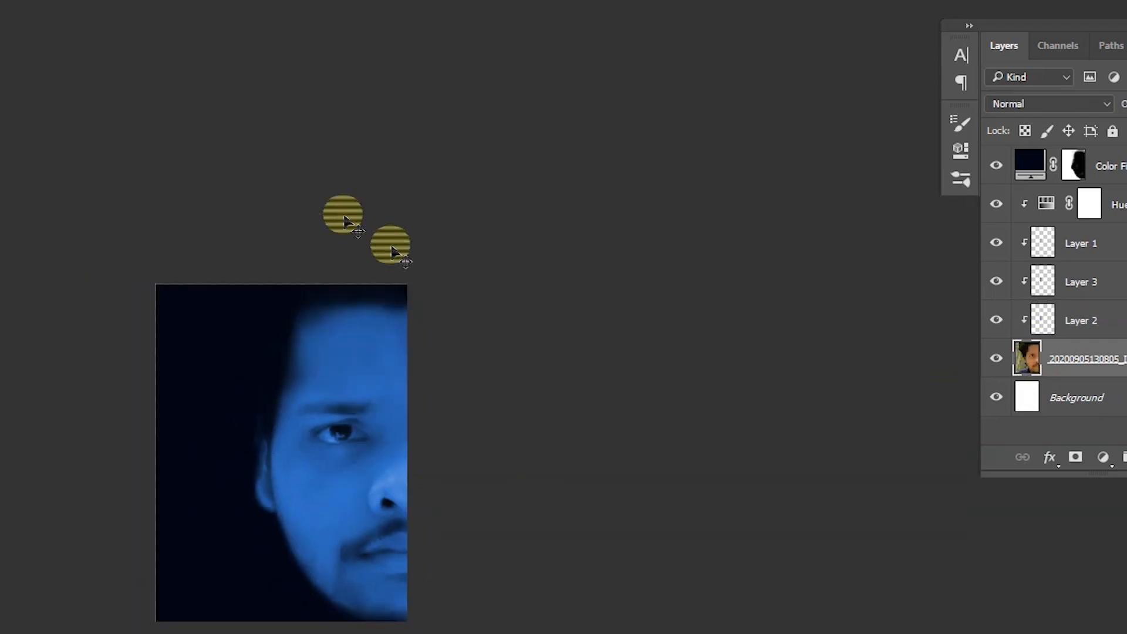
key("ctrl+shift+x")
scroll(382, 298, "up", 4)
left_click_drag(511, 366, 650, 368)
left_click_drag(511, 383, 521, 382)
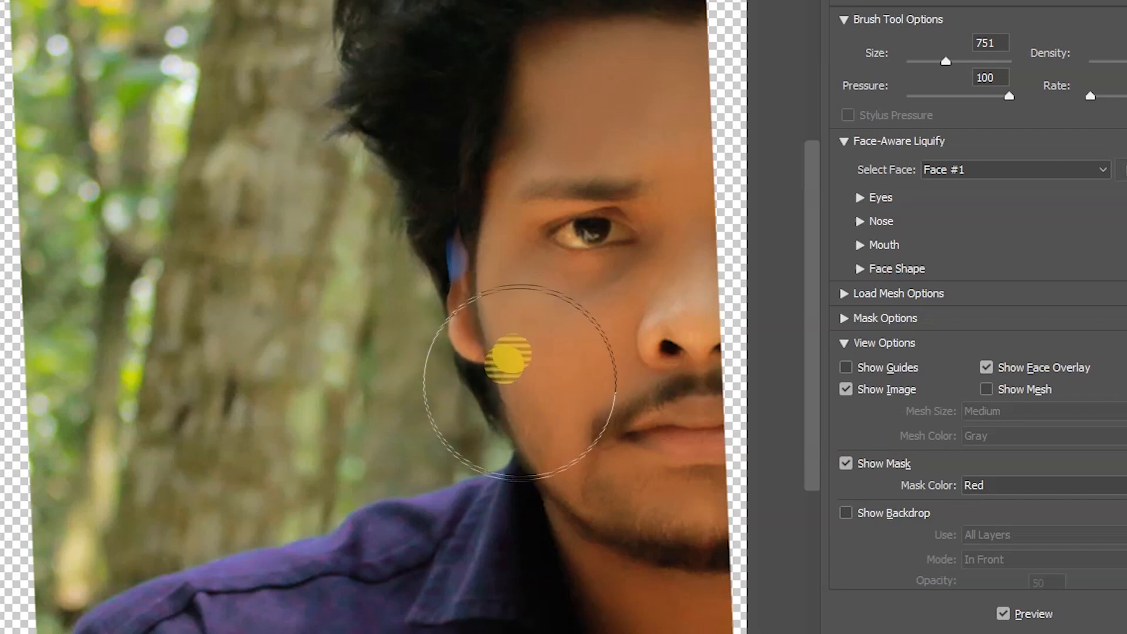
left_click_drag(525, 331, 537, 334)
left_click_drag(529, 452, 543, 445)
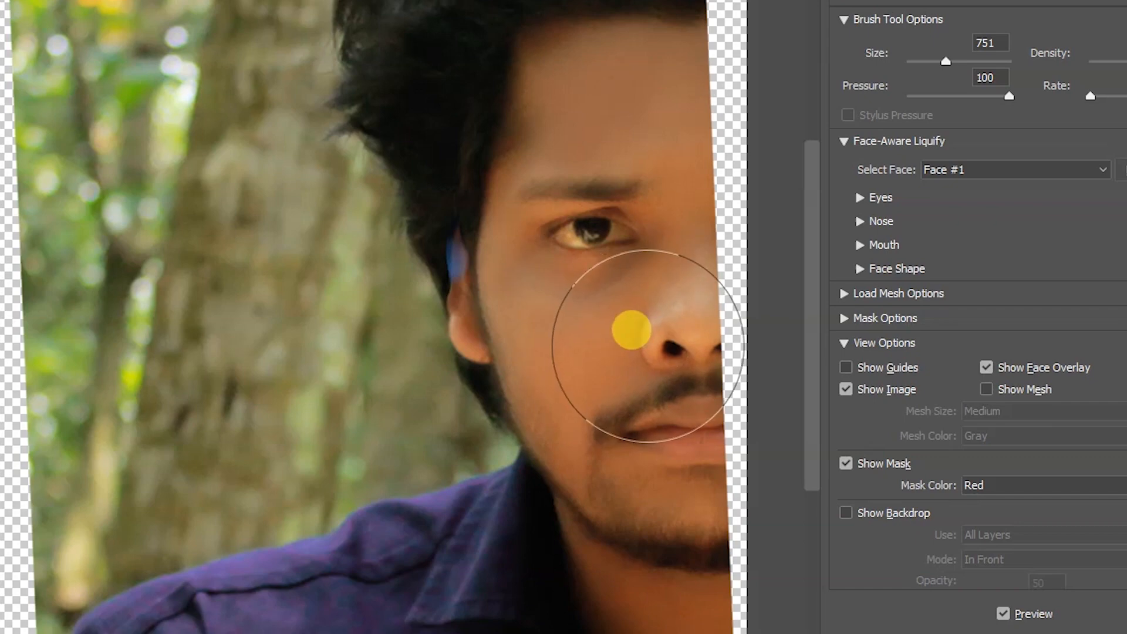
- Clean up the Color Fill mask along the jawline and below the earlobe with a smaller brush
key("bracketleft")
key("bracketleft")
key("bracketleft")
key("bracketleft")
key("bracketleft")
key("bracketleft")
key("bracketleft")
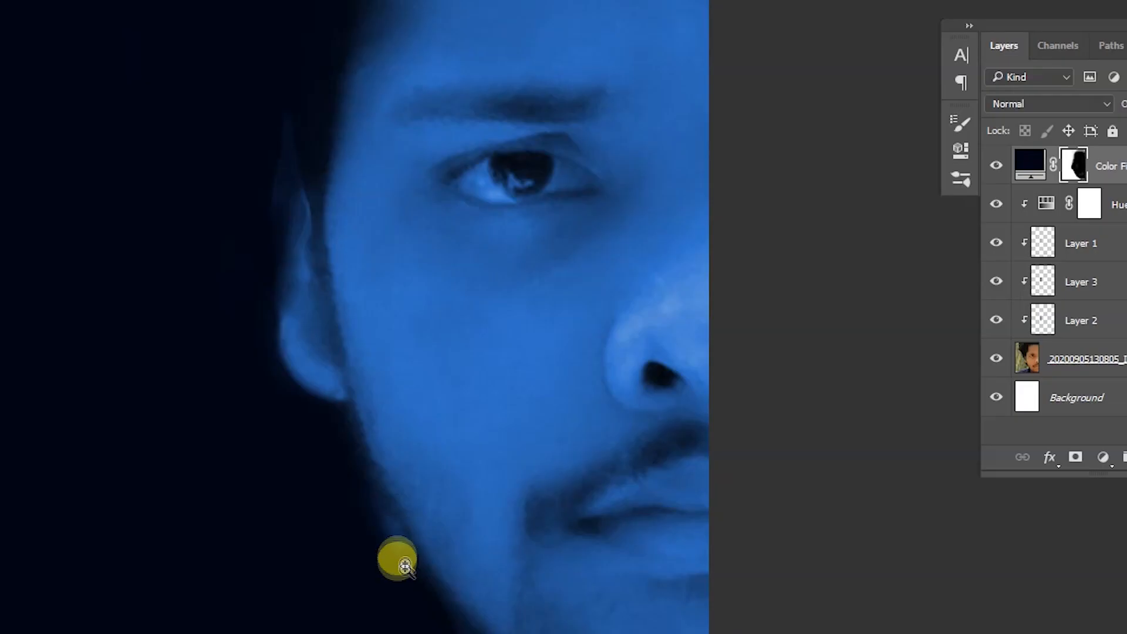
left_click_drag(405, 566, 388, 543)
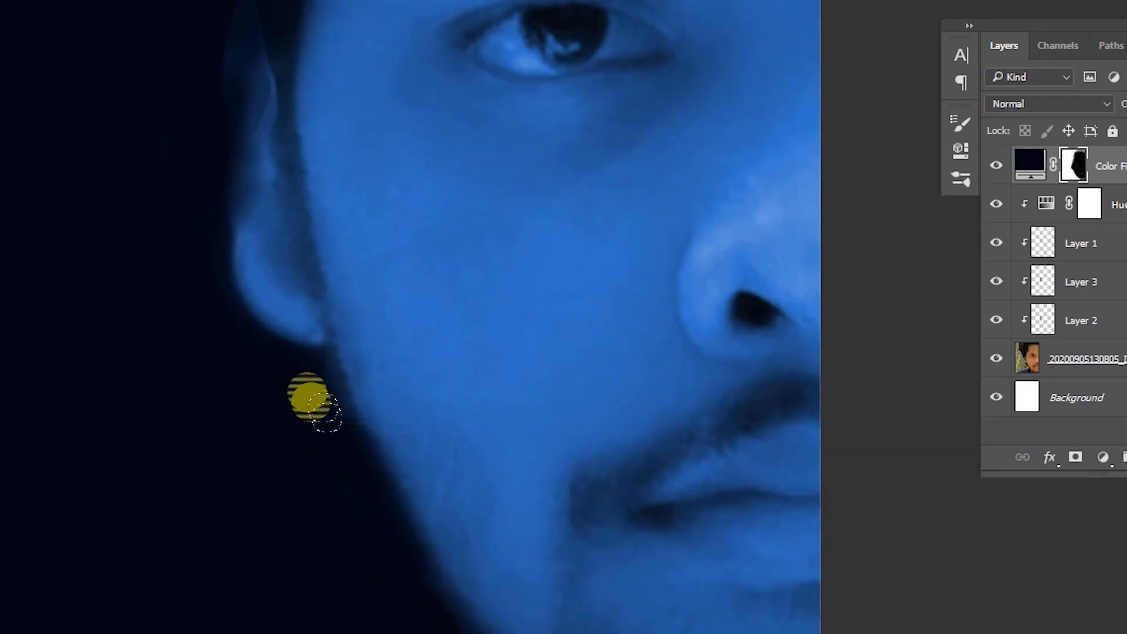
scroll(352, 446, "down", 2)
scroll(387, 505, "up", 1)
left_click_drag(465, 598, 398, 501)
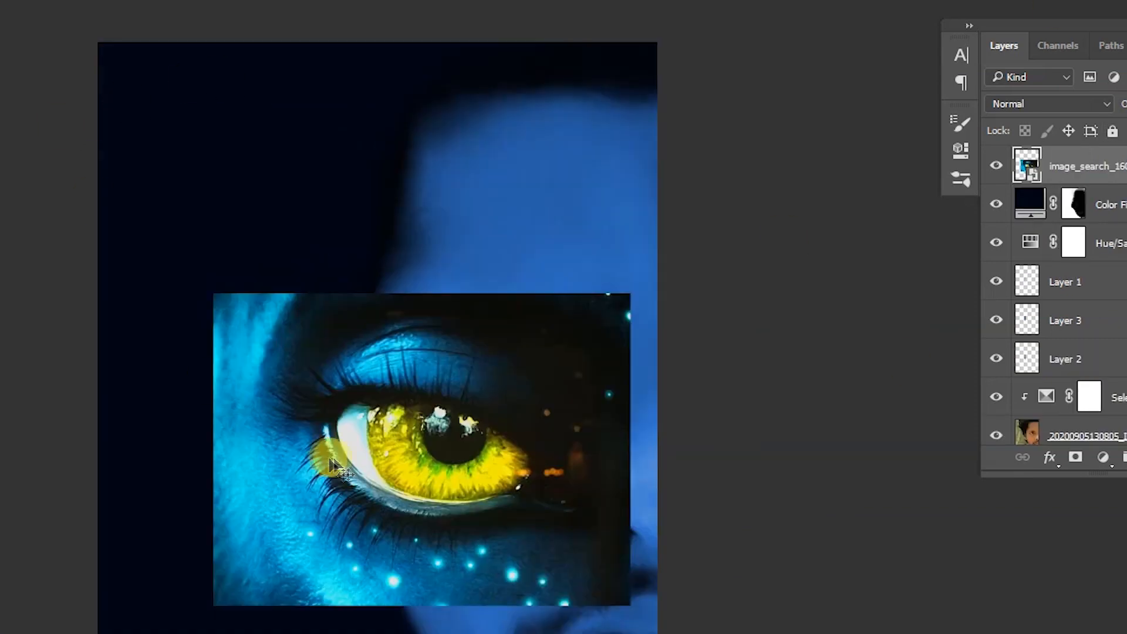
scroll(352, 482, "up", 2)
left_click(1076, 457)
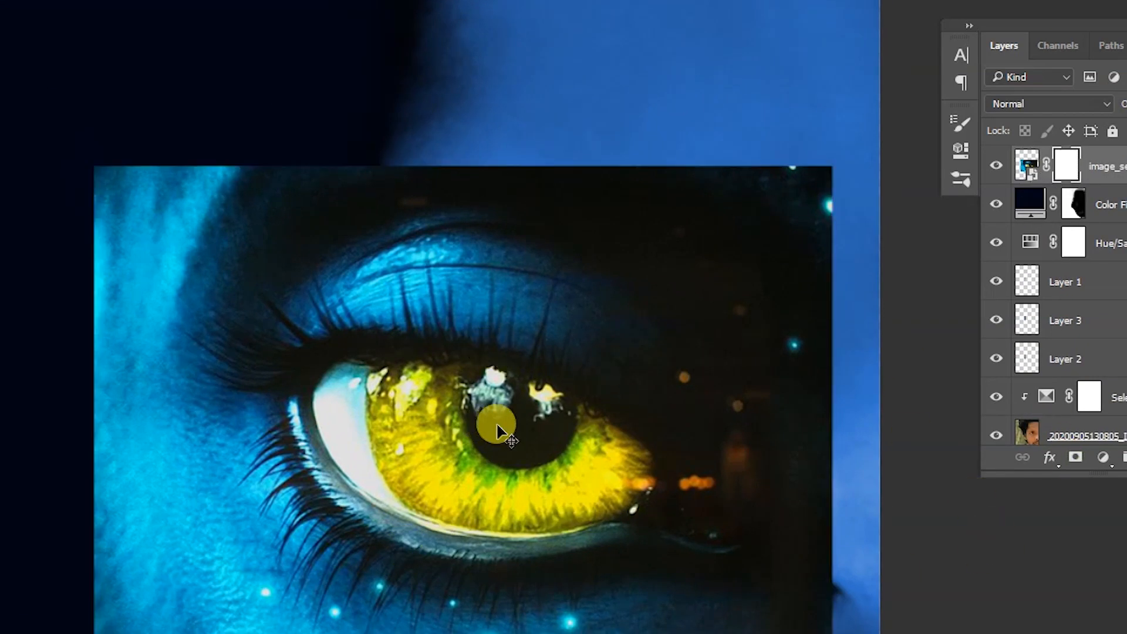
scroll(399, 425, "up", 2)
left_click_drag(366, 354, 353, 336)
left_click(1061, 175)
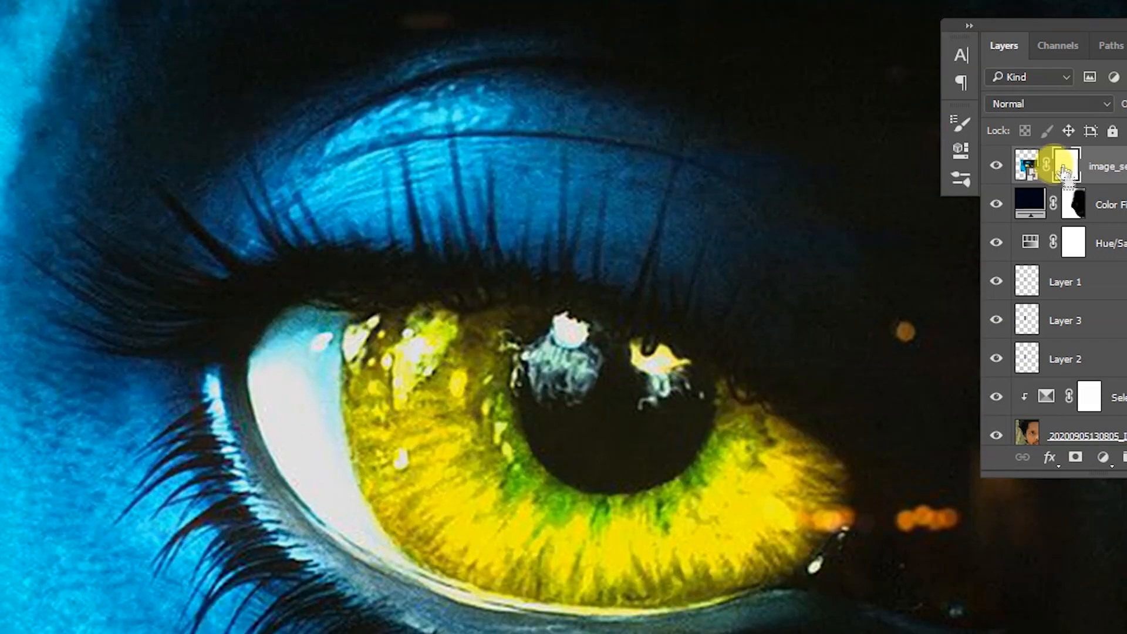
- Rasterize the yellow eye image layer and trace a Pen path around its iris
right_click(1104, 166)
left_click(790, 415)
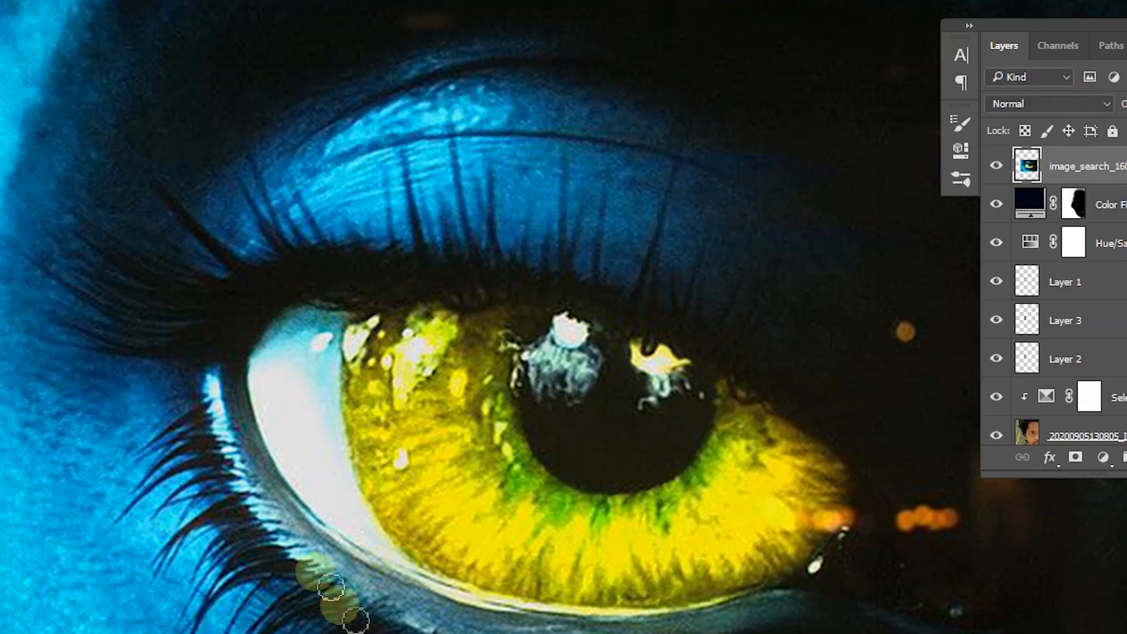
scroll(345, 357, "up", 1)
key("p")
left_click(324, 317)
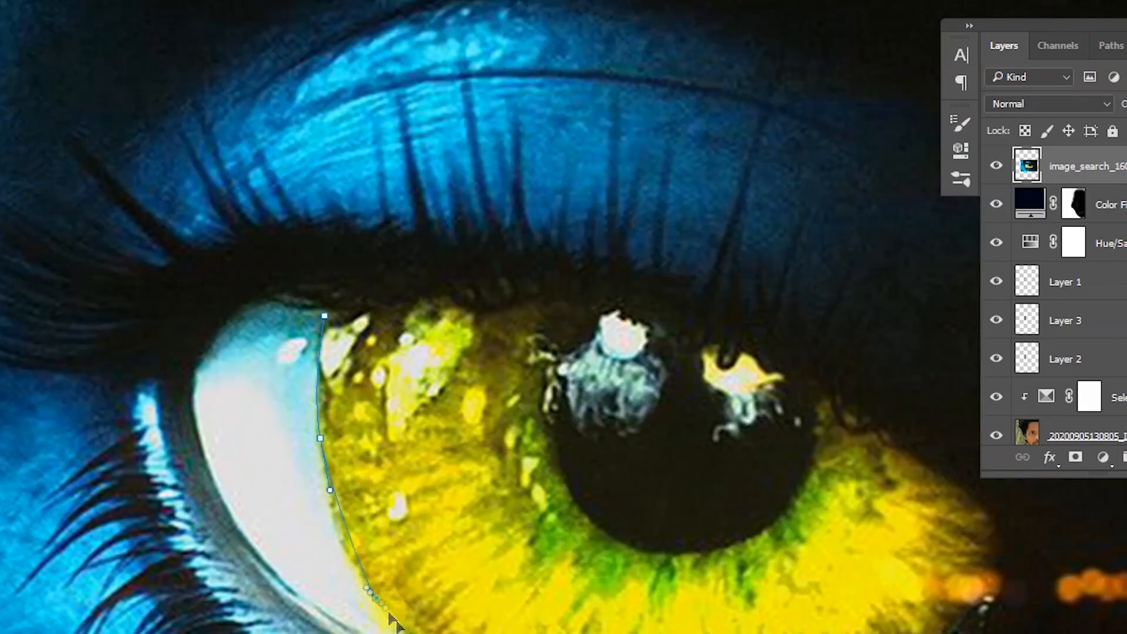
left_click_drag(379, 600, 401, 624)
left_click_drag(525, 624, 313, 316)
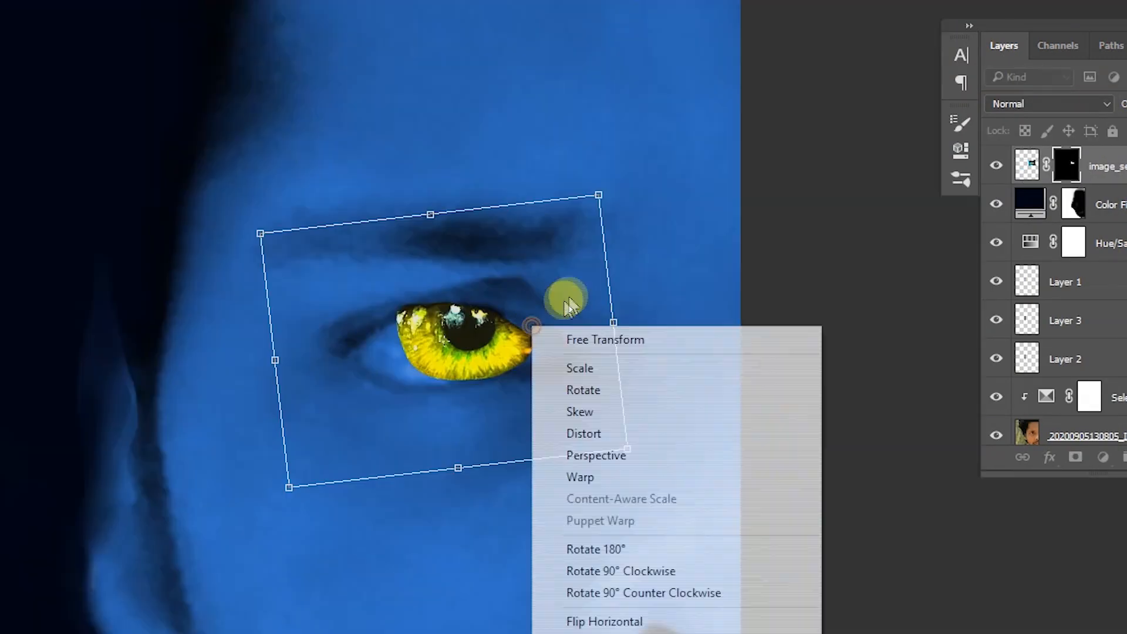
- Warp the cut-out yellow iris to fit the shape of the portrait's eye
left_click(579, 477)
left_click_drag(410, 415, 317, 440)
left_click_drag(468, 276, 472, 277)
left_click_drag(481, 414, 477, 420)
left_click_drag(479, 286, 470, 272)
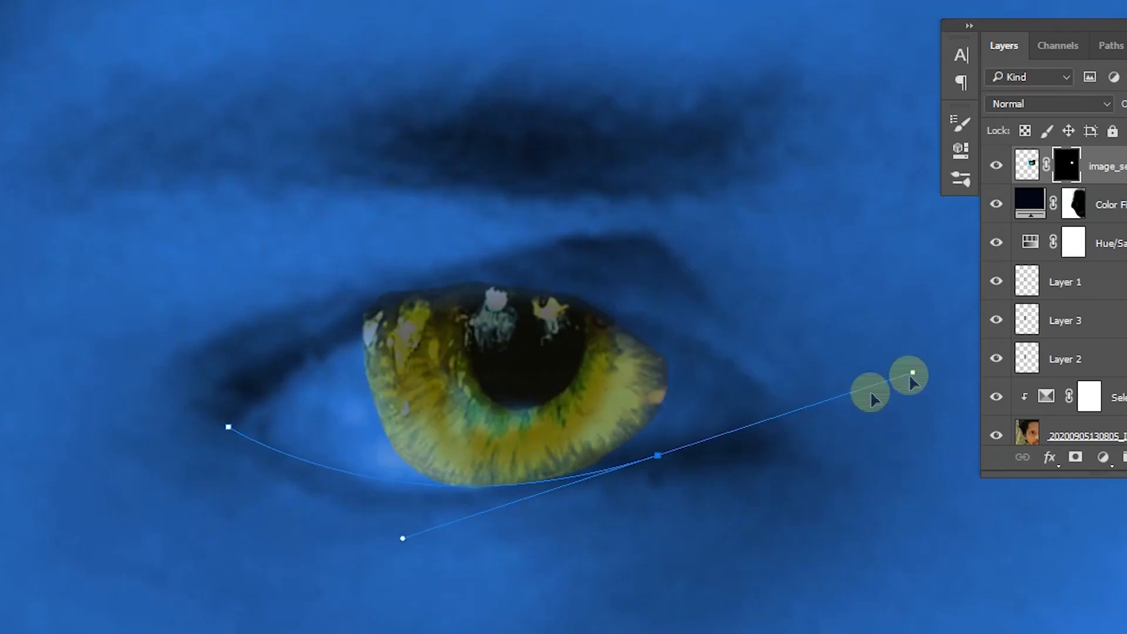
- Trace the eye opening between the eyelids with the Pen tool and convert the path to a selection
left_click(707, 347)
left_click_drag(641, 347, 629, 491)
key("ctrl+z")
left_click(673, 495)
left_click_drag(308, 495, 116, 617)
left_click(217, 571)
key("ctrl+Return")
- Invert the selection, restore the eye layer's opacity and mask out the iris where it overlaps the eyelids
scroll(284, 519, "down", 1)
key("ctrl+shift+i")
left_click_drag(1119, 108, 1126, 106)
key("b")
scroll(291, 459, "down", 1)
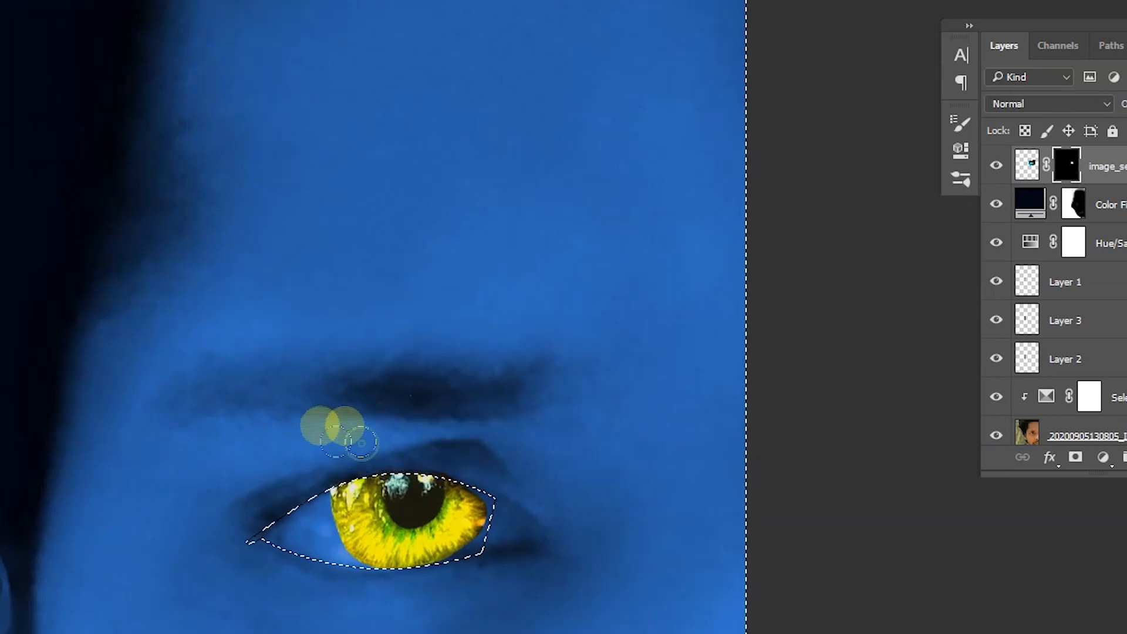
scroll(592, 595, "down", 5)
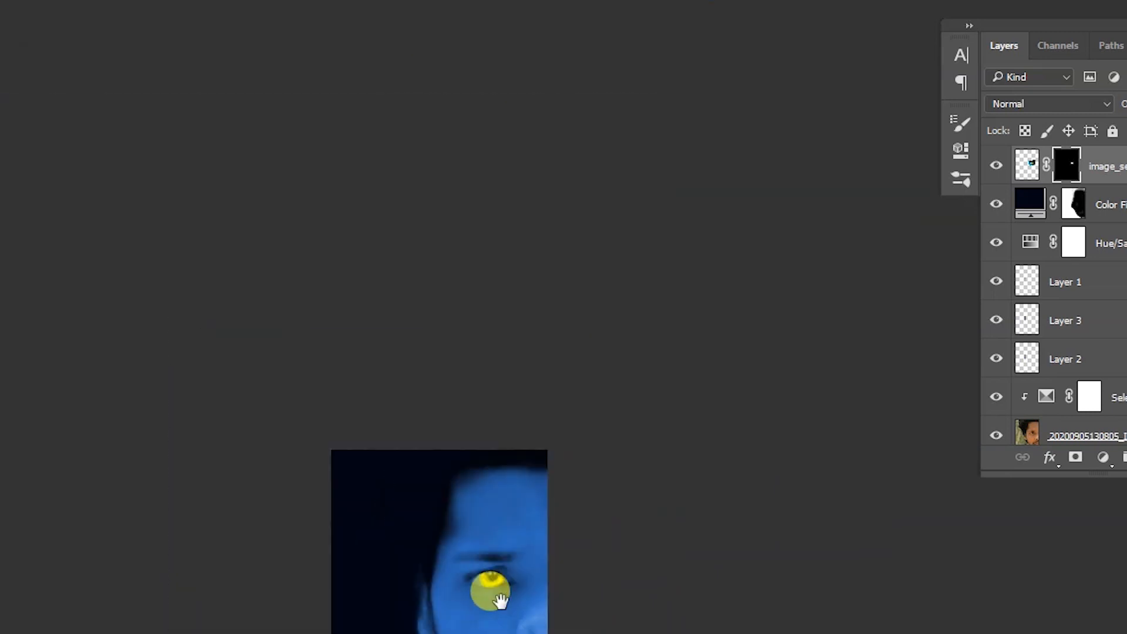
scroll(478, 470, "up", 5)
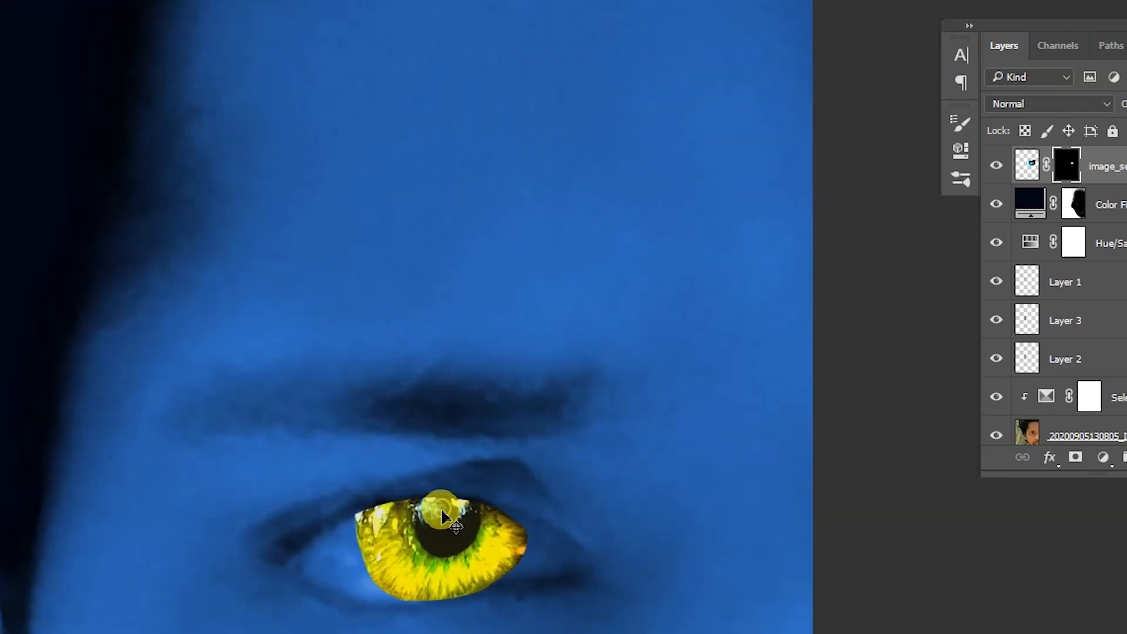
- Remove the blue tint from the eyeball and paint it white around the iris on a new layer below the eye
scroll(444, 516, "up", 3)
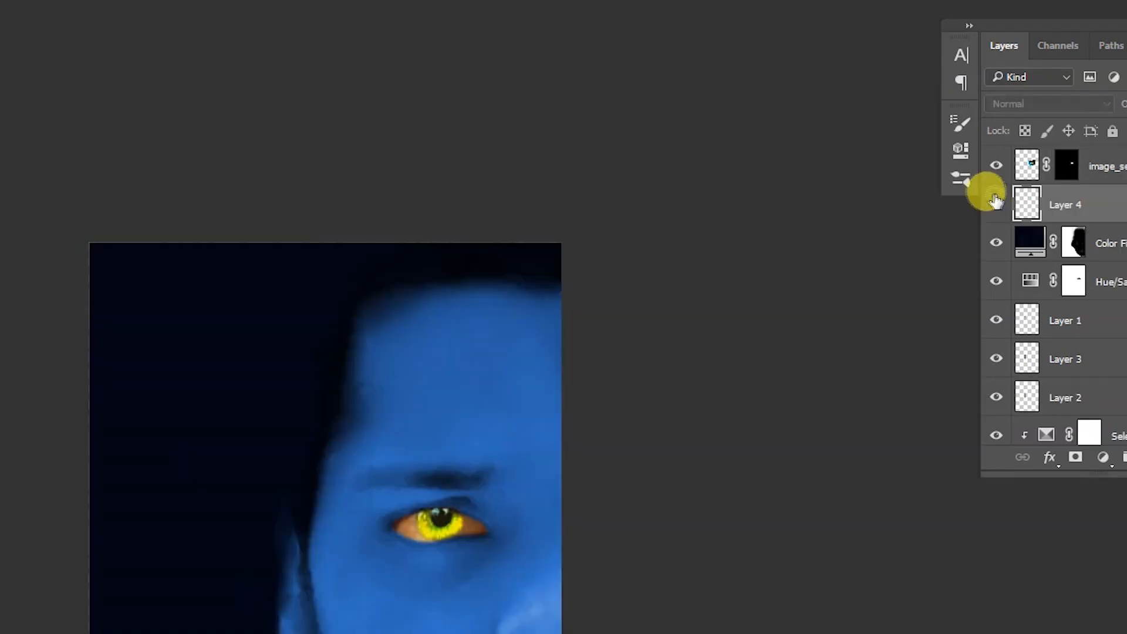
left_click(996, 203)
scroll(458, 546, "up", 5)
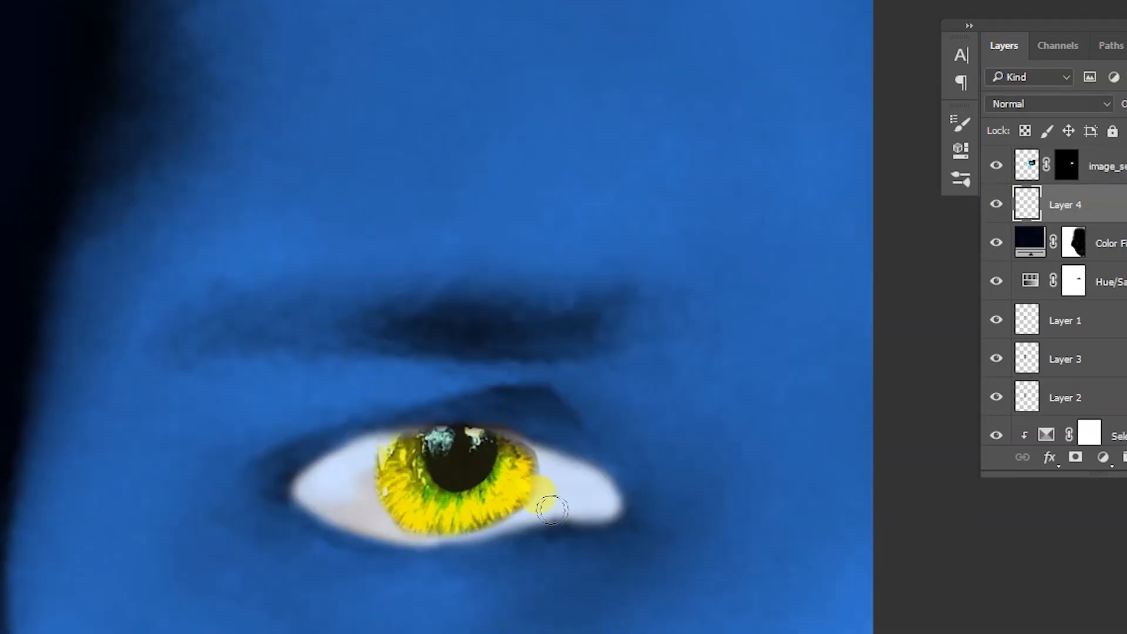
scroll(455, 469, "down", 2)
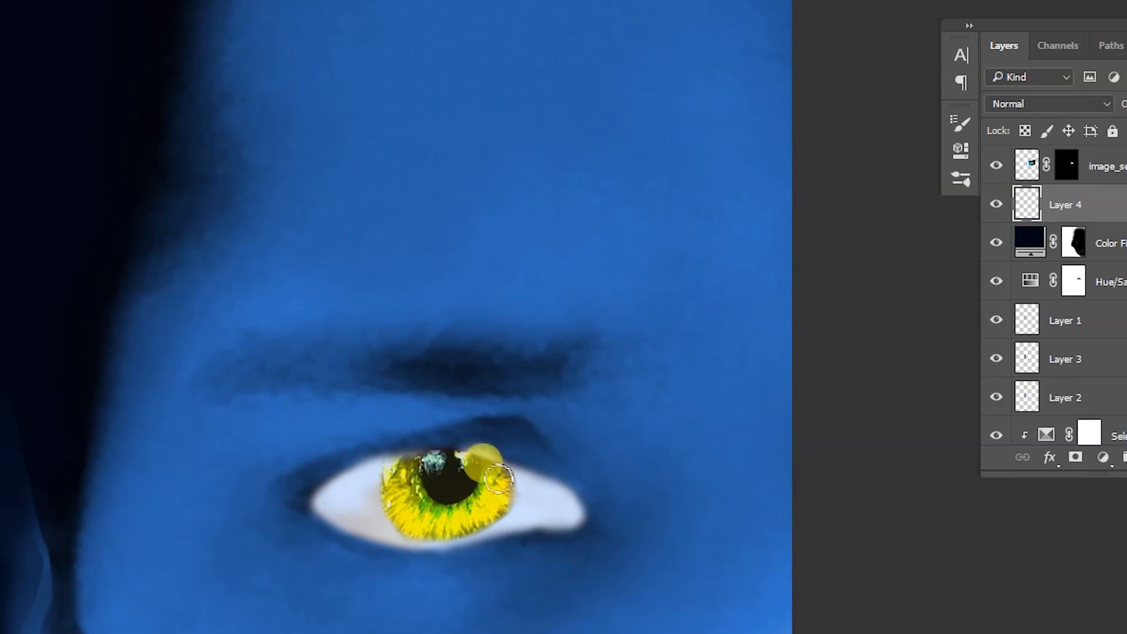
scroll(388, 469, "down", 3)
- Trace the eye opening with the Pen tool and delete the white paint lying outside that outline
scroll(327, 523, "up", 5)
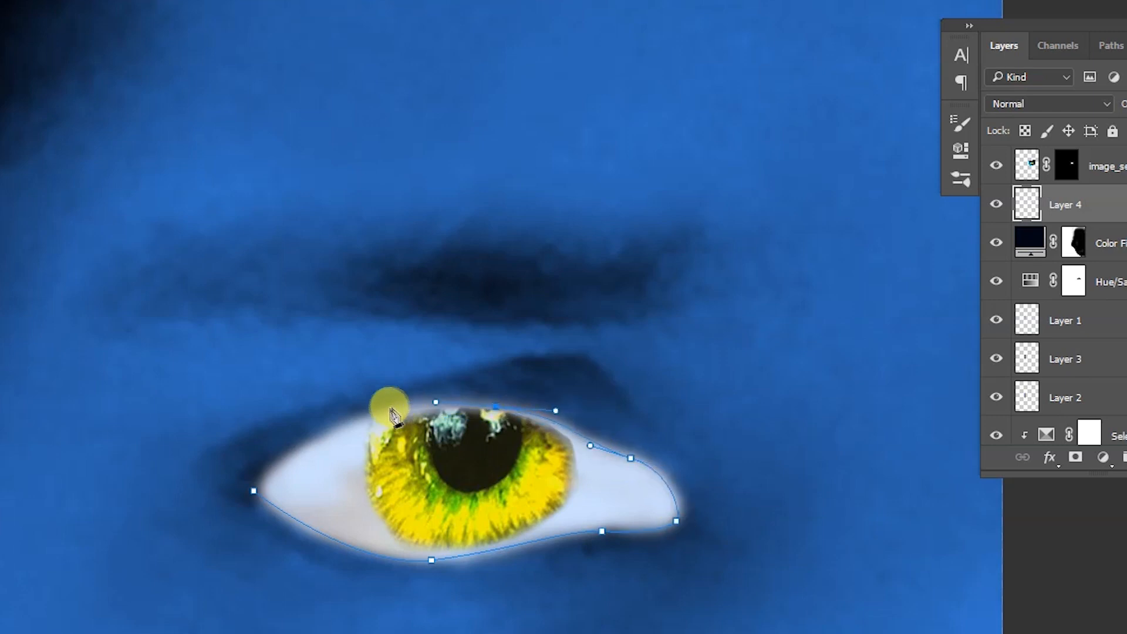
key("ctrl+Return")
scroll(432, 503, "down", 3)
key("ctrl+shift+i")
key("Delete")
key("ctrl+d")
- Set the white eye layer to Hard Light and soften its edges near the eyelids with a layer mask
scroll(503, 619, "down", 5)
scroll(540, 630, "up", 3)
left_click(1033, 104)
left_click(1020, 165)
scroll(1077, 106, "down", 9)
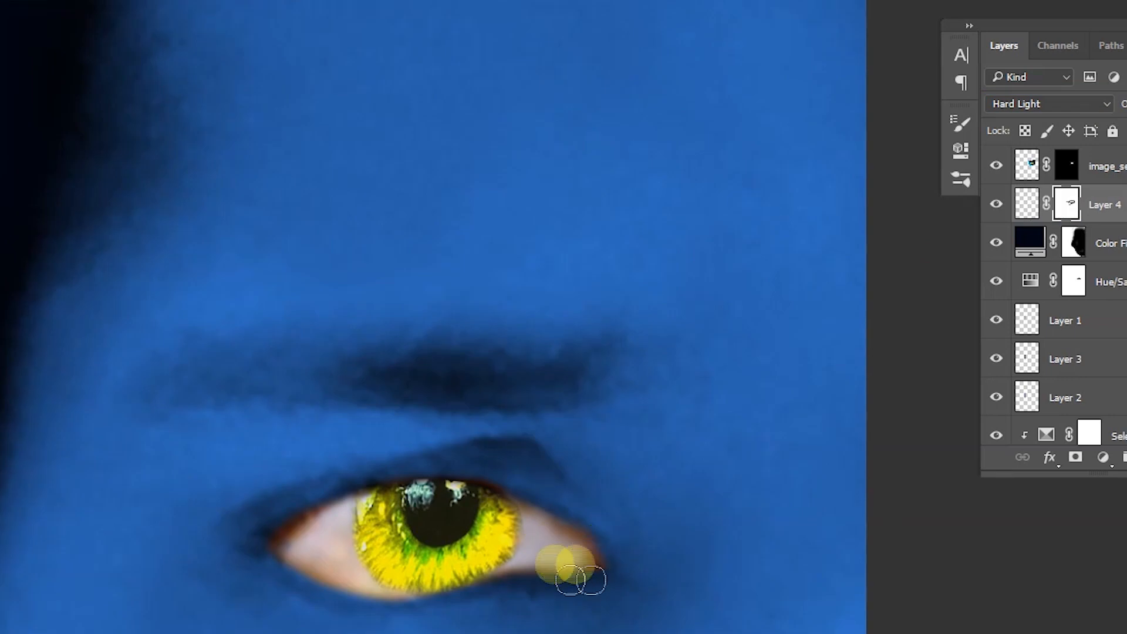
scroll(619, 570, "down", 6)
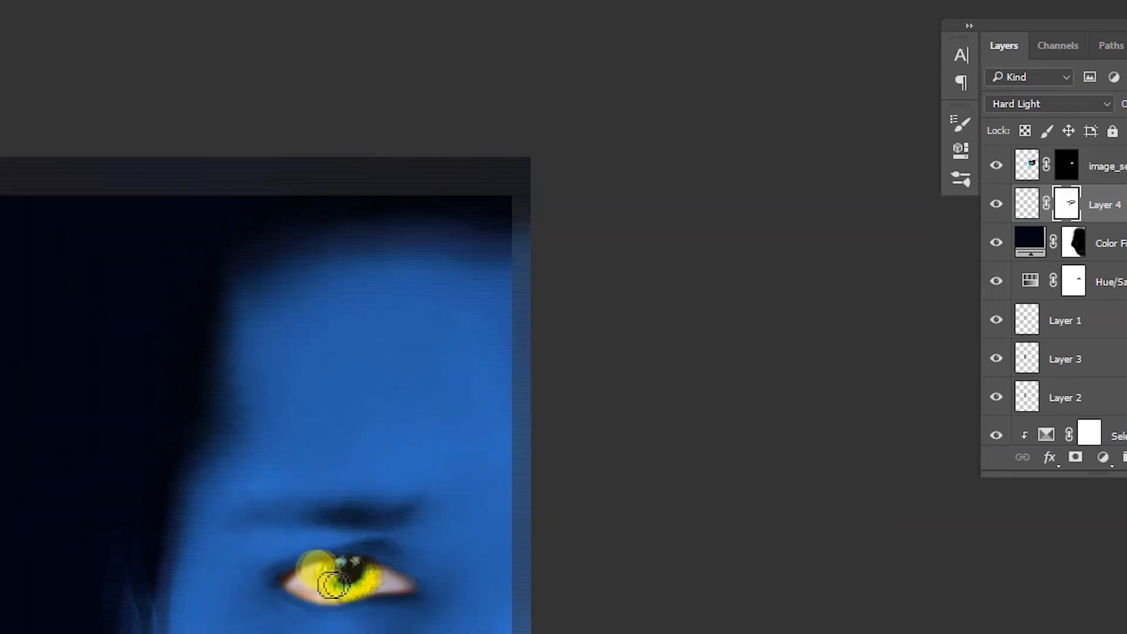
scroll(587, 584, "up", 3)
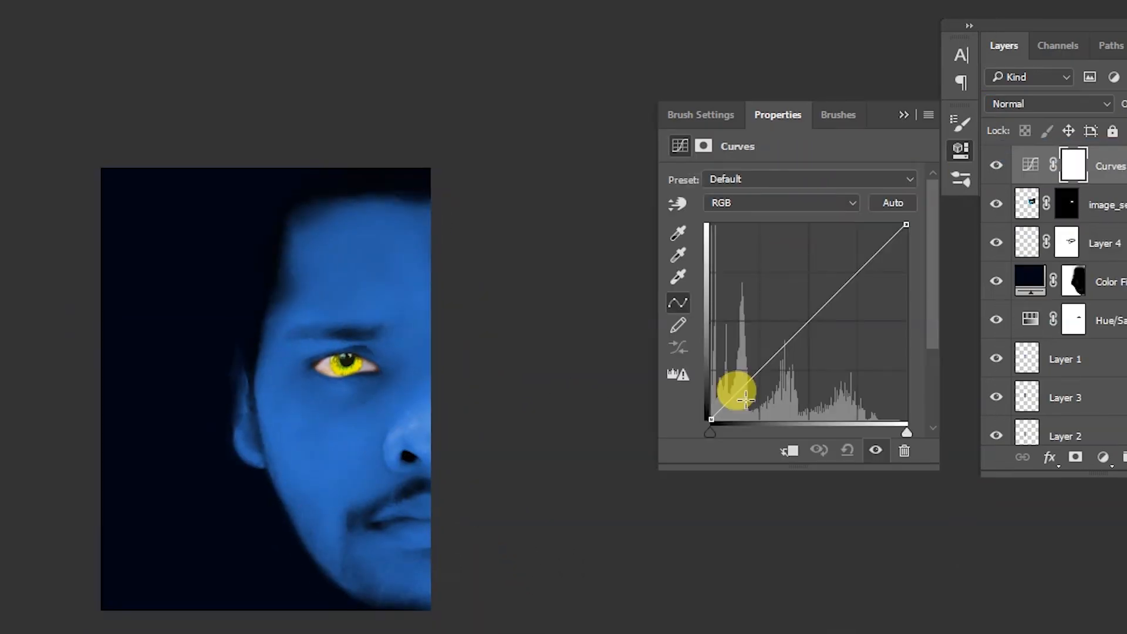
- Shape a new Curves adjustment into a contrast S-curve and set its blend mode to Luminosity
left_click_drag(734, 390, 753, 401)
left_click_drag(851, 290, 847, 255)
left_click_drag(758, 399, 766, 383)
left_click(999, 104)
left_click(1024, 488)
mouse_move(847, 256)
left_mouse_down()
mouse_move(836, 247)
mouse_move(844, 255)
left_mouse_up()
mouse_move(766, 384)
left_mouse_down()
mouse_move(767, 372)
mouse_move(773, 380)
left_mouse_up()
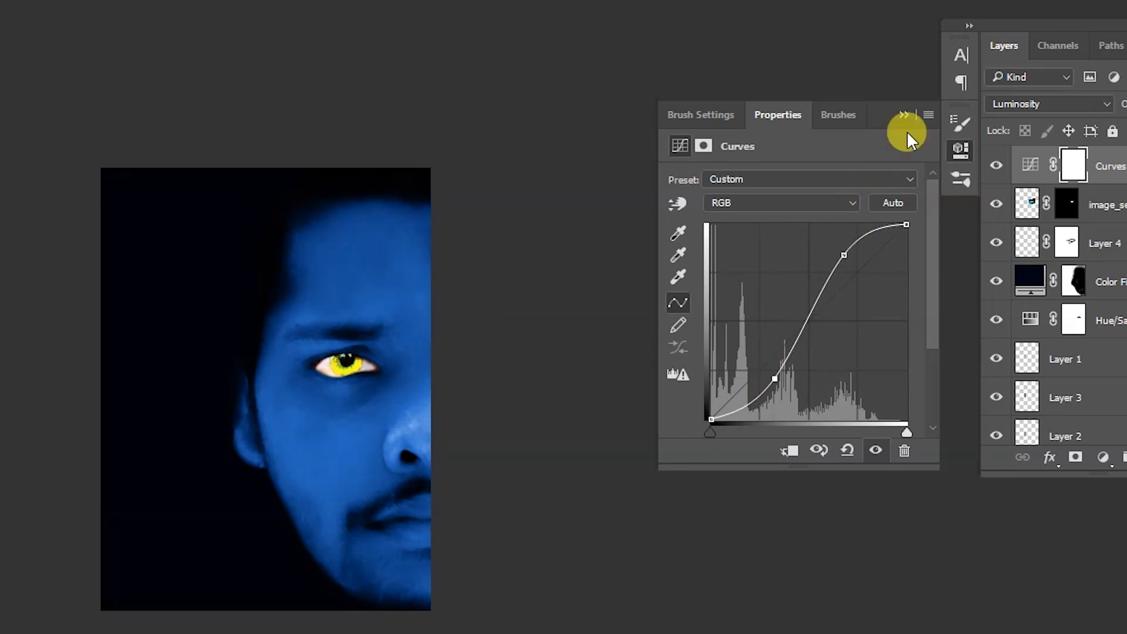
- Invert the Curves mask and paint soft darker streaks across the cheek and beneath the eye
left_click(905, 115)
key("ctrl+i")
scroll(279, 437, "up", 4)
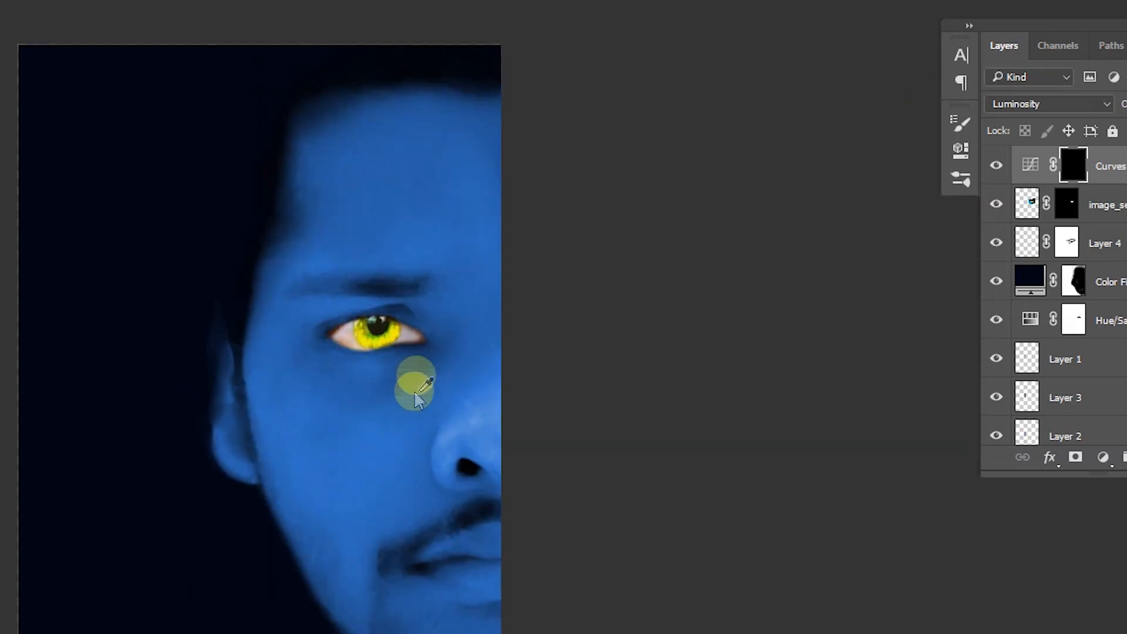
left_click_drag(436, 381, 343, 481)
left_click_drag(390, 428, 332, 493)
scroll(400, 426, "up", 3)
right_click(403, 428, "alt")
left_click_drag(311, 568, 307, 628)
left_click_drag(422, 373, 352, 451)
left_click_drag(420, 346, 396, 448)
left_click_drag(337, 376, 298, 439)
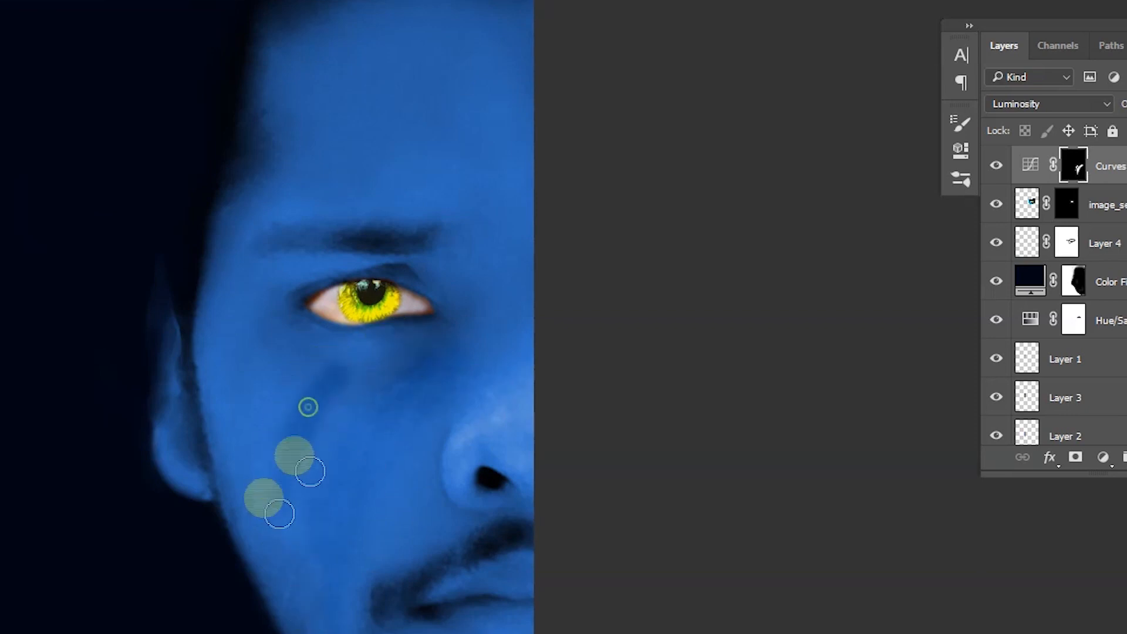
left_click_drag(418, 347, 297, 329)
- Paint more Curves shading on the lower cheek and forehead with a resized brush, undoing unwanted strokes
scroll(342, 358, "down", 3)
mouse_move(408, 395)
left_mouse_down()
mouse_move(417, 461)
mouse_move(362, 503)
mouse_move(368, 523)
left_mouse_up()
scroll(368, 469, "down", 1)
mouse_move(366, 482)
left_mouse_down()
mouse_move(355, 531)
mouse_move(363, 485)
left_mouse_up()
right_click(404, 332, "alt")
key("ctrl+z")
right_click(337, 213, "alt")
key("r")
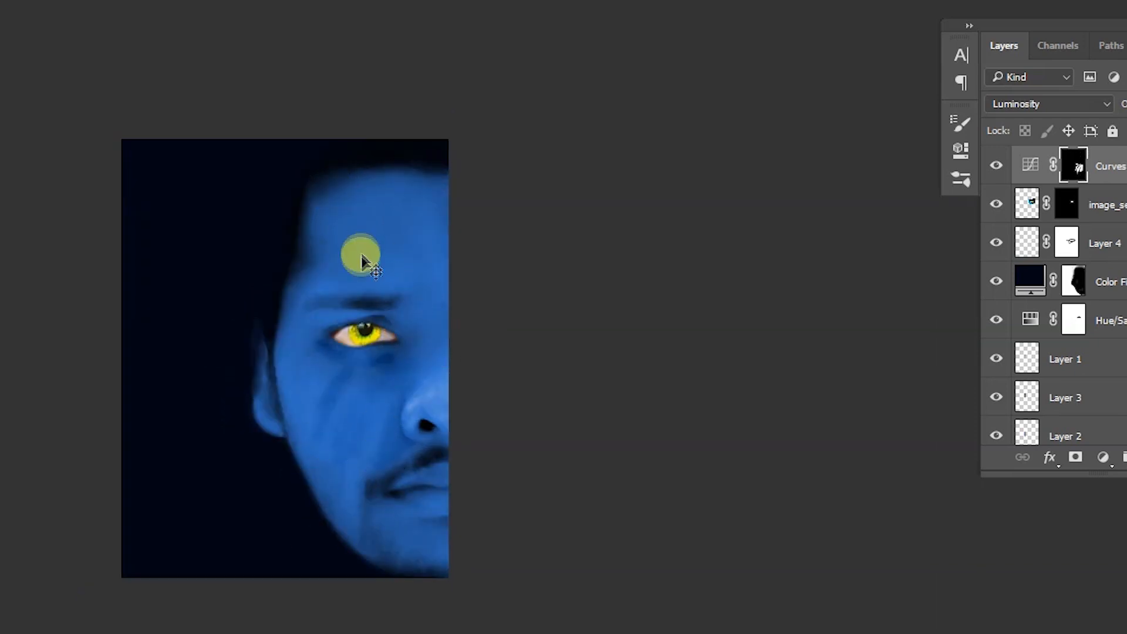
key("ctrl+z")
left_click_drag(319, 207, 314, 253)
left_click_drag(636, 239, 526, 335)
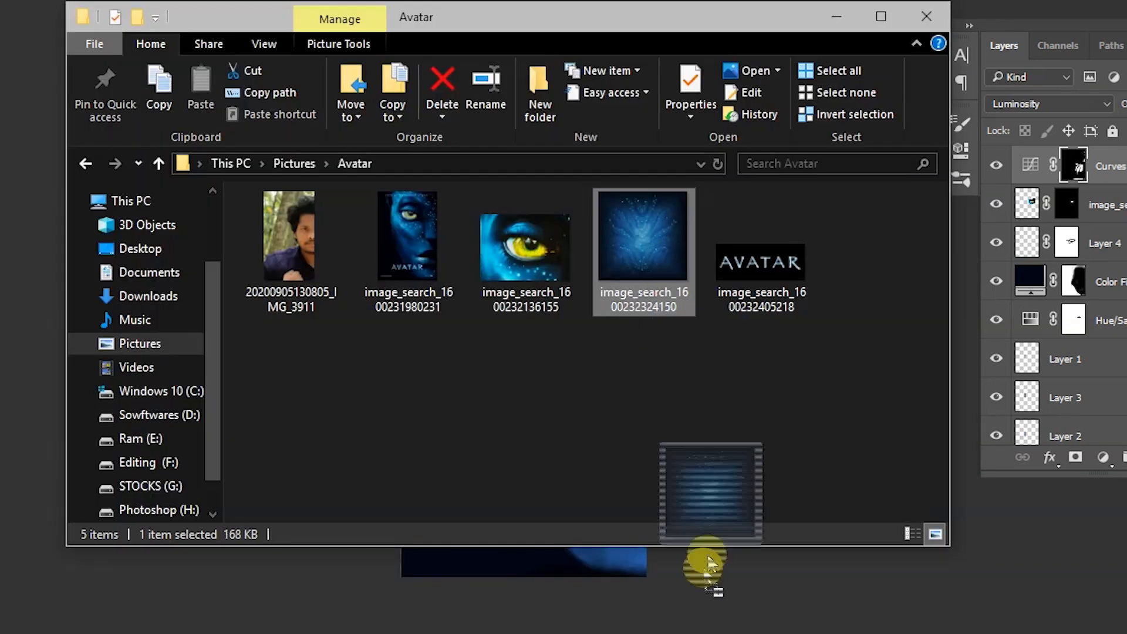
key("Return")
key("m")
left_click_drag(399, 247, 525, 631)
left_click(1075, 456)
key("v")
left_click_drag(492, 389, 588, 392)
- Try the Lighten blend mode on the glowing-dot texture layer
left_click(1051, 103)
left_click(1028, 183)
scroll(1043, 102, "down", 3)
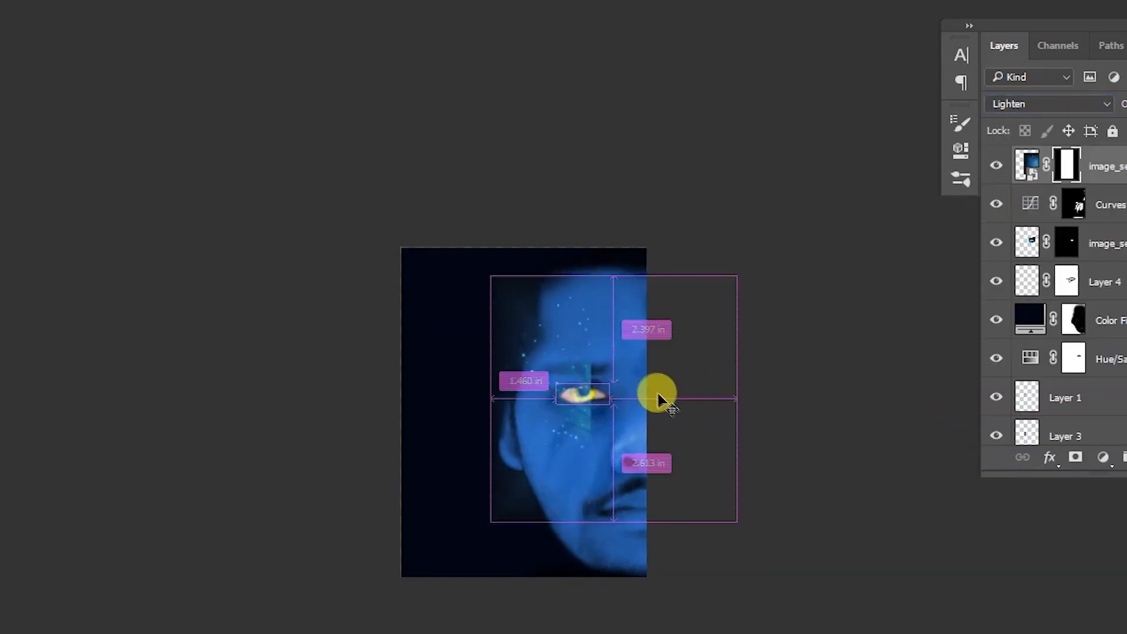
key("ctrl+m")
left_click_drag(674, 30, 1034, 54)
left_click_drag(727, 362, 758, 376)
left_click_drag(856, 241, 890, 203)
left_click(1006, 154)
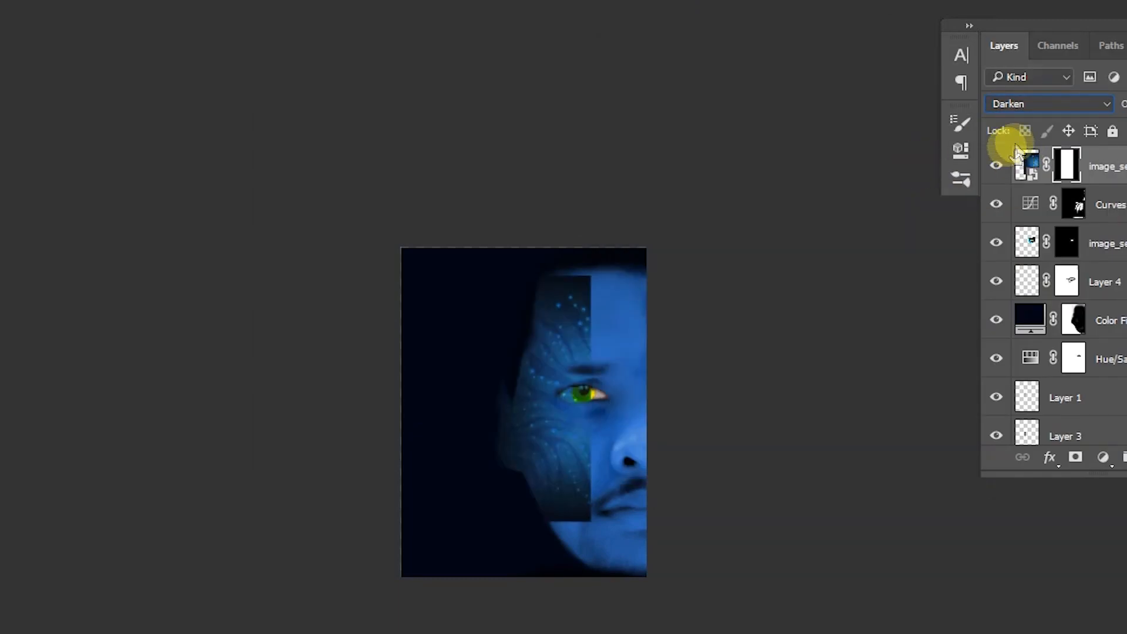
- Compare further blend modes on the texture layer and set it to Hard Light
scroll(1031, 104, "down", 4)
scroll(1031, 104, "down", 5)
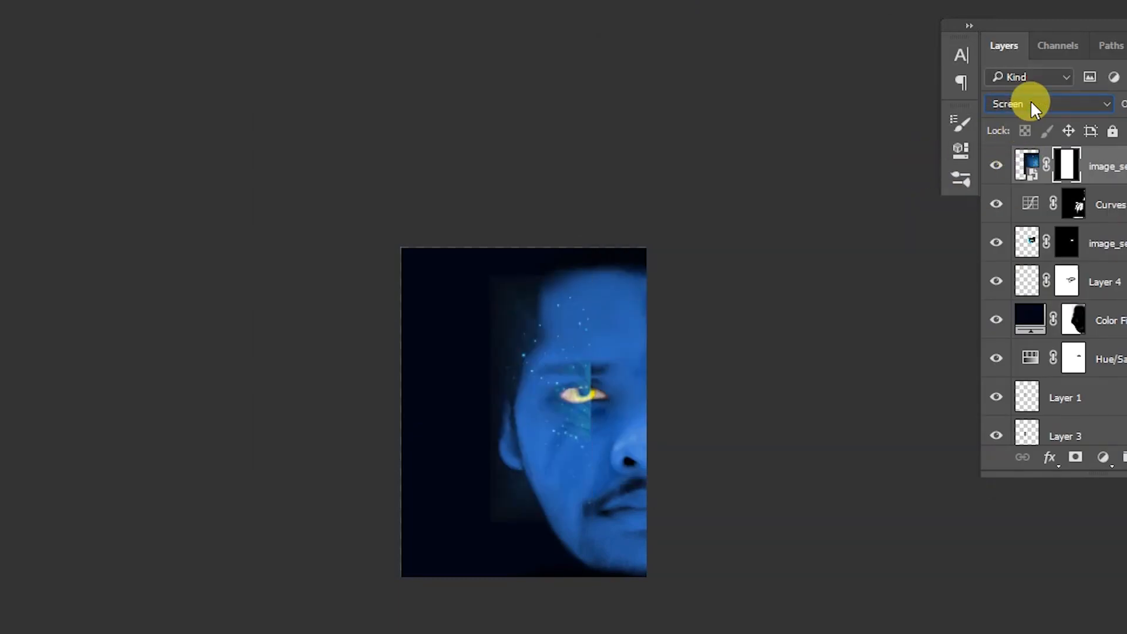
scroll(1060, 102, "down", 3)
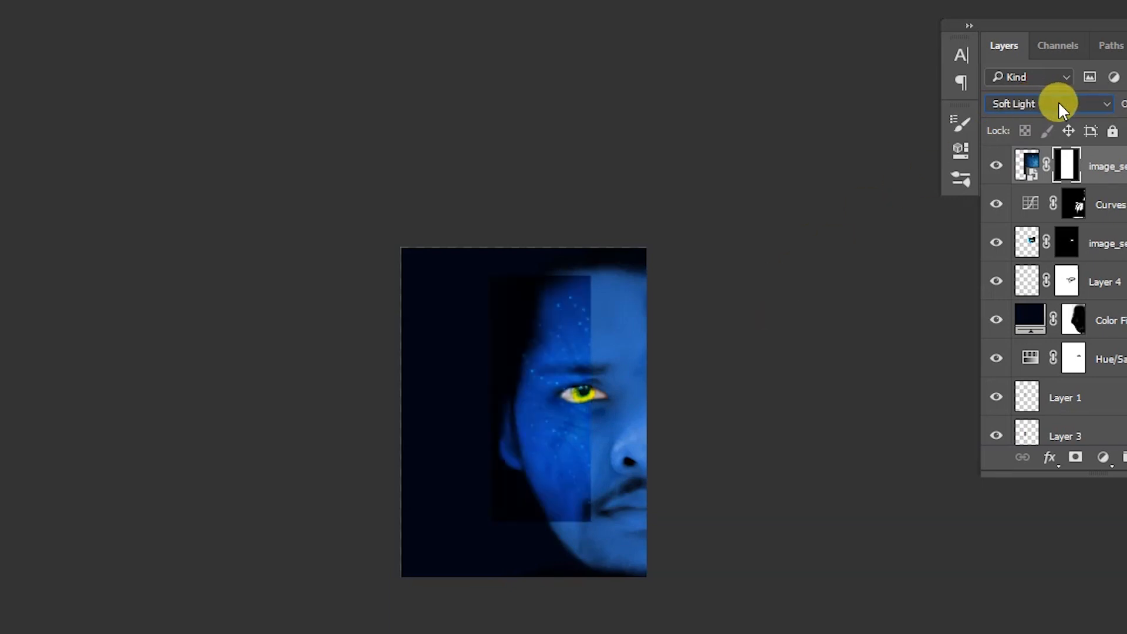
- Move and enlarge the glowing-dot texture until it covers the whole visible face from forehead to chin
left_click_drag(567, 423, 400, 410)
left_click_drag(403, 466, 436, 490)
key("ctrl+t")
left_click_drag(353, 284, 279, 238)
left_click_drag(507, 359, 540, 359)
left_click_drag(417, 482, 428, 470)
mouse_move(352, 567)
left_mouse_down()
mouse_move(328, 587)
mouse_move(336, 580)
left_mouse_up()
left_click_drag(738, 185, 579, 376)
left_click_drag(541, 413, 552, 402)
left_click_drag(469, 517, 535, 367)
left_click_drag(302, 546, 277, 556)
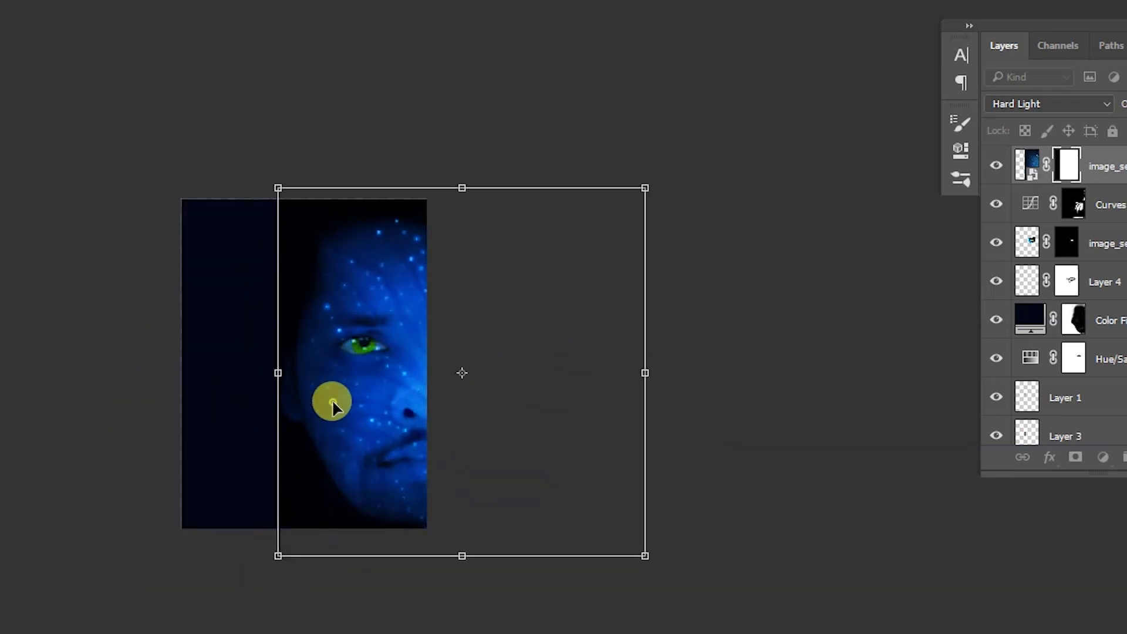
key("Return")
- Load the dark Color Fill mask as a selection and fill the texture's mask with black there, limiting the texture to the face
scroll(346, 420, "up", 6)
scroll(285, 470, "down", 1)
scroll(386, 437, "up", 2)
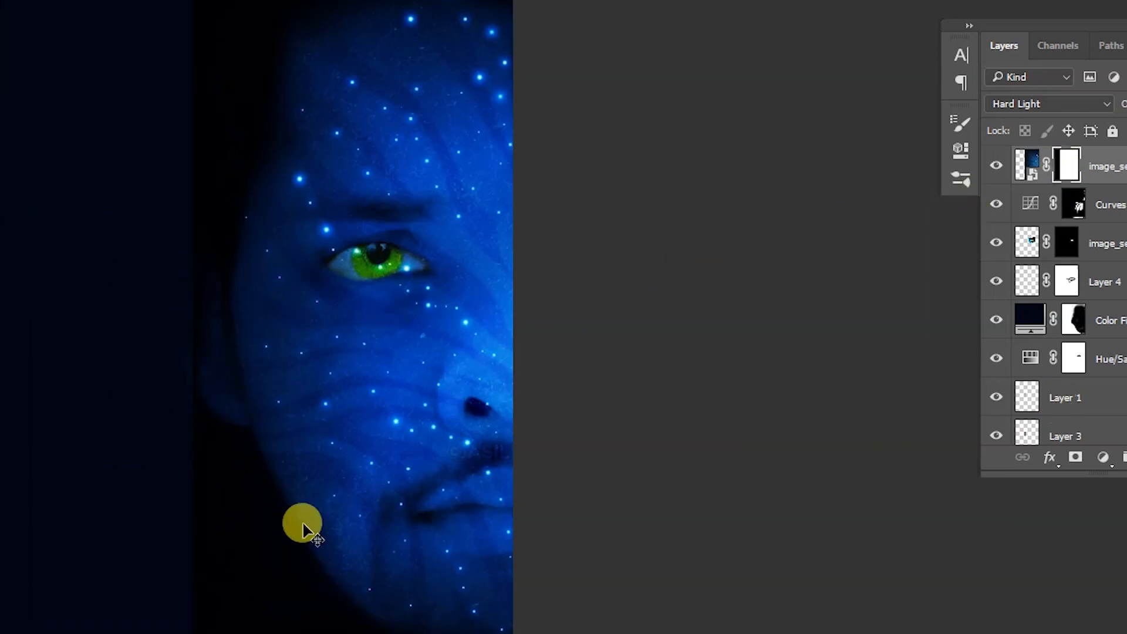
scroll(893, 460, "down", 1)
left_click(1072, 320, "ctrl")
scroll(420, 405, "up", 1)
scroll(437, 460, "down", 3)
key("alt+BackSpace")
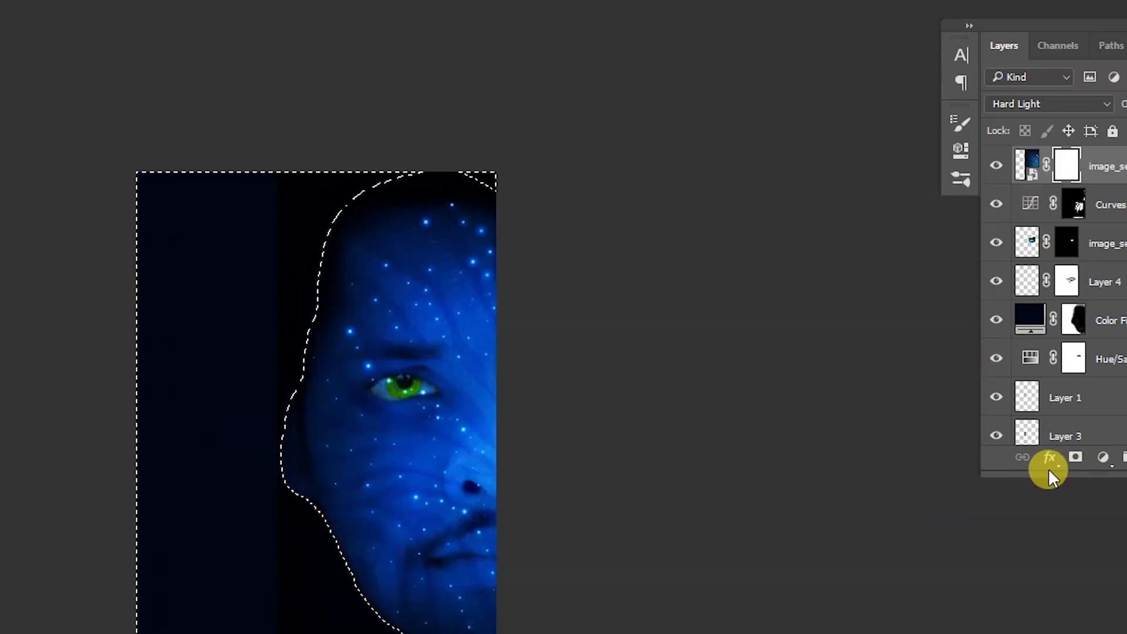
key("ctrl+BackSpace")
key("ctrl+d")
- Adjust the texture layer's Blend If settings by splitting and moving the black Underlying Layer slider
scroll(341, 505, "up", 2)
scroll(342, 505, "up", 1)
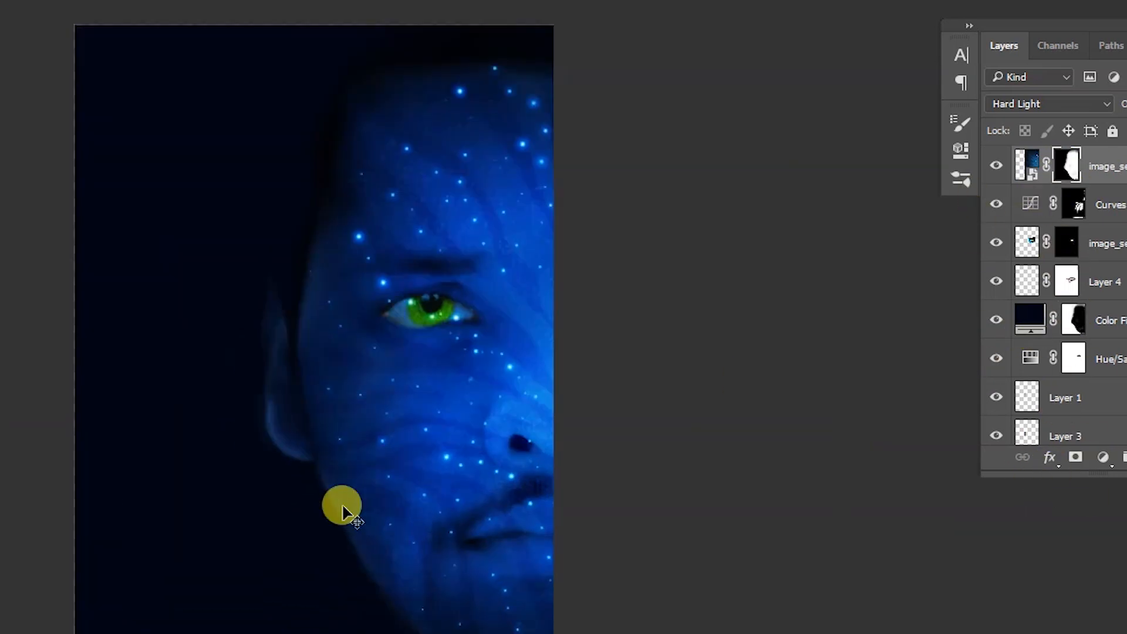
scroll(341, 551, "down", 3)
double_click(1110, 166)
left_click_drag(428, 199, 891, 15)
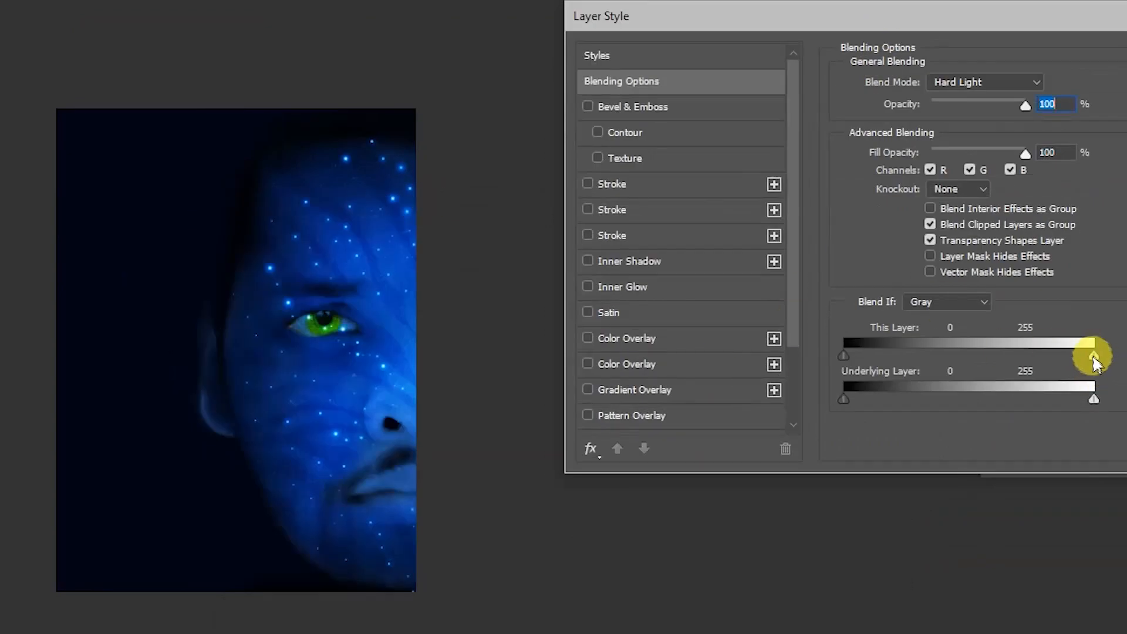
left_click_drag(995, 401, 1093, 399)
left_click_drag(842, 399, 731, 412)
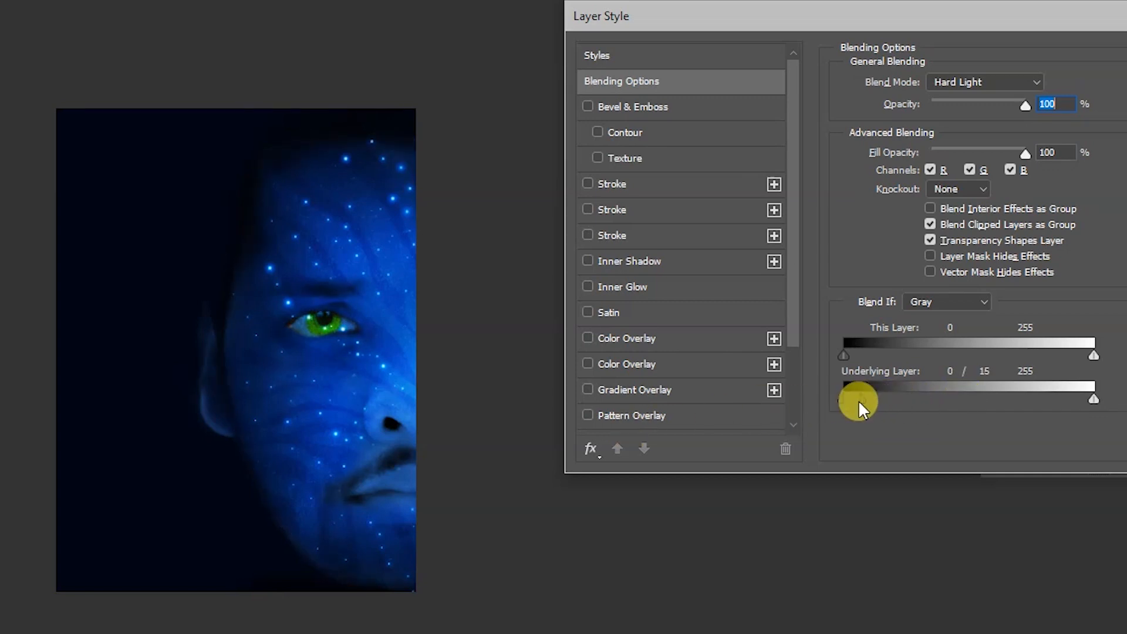
left_click_drag(878, 405, 850, 395)
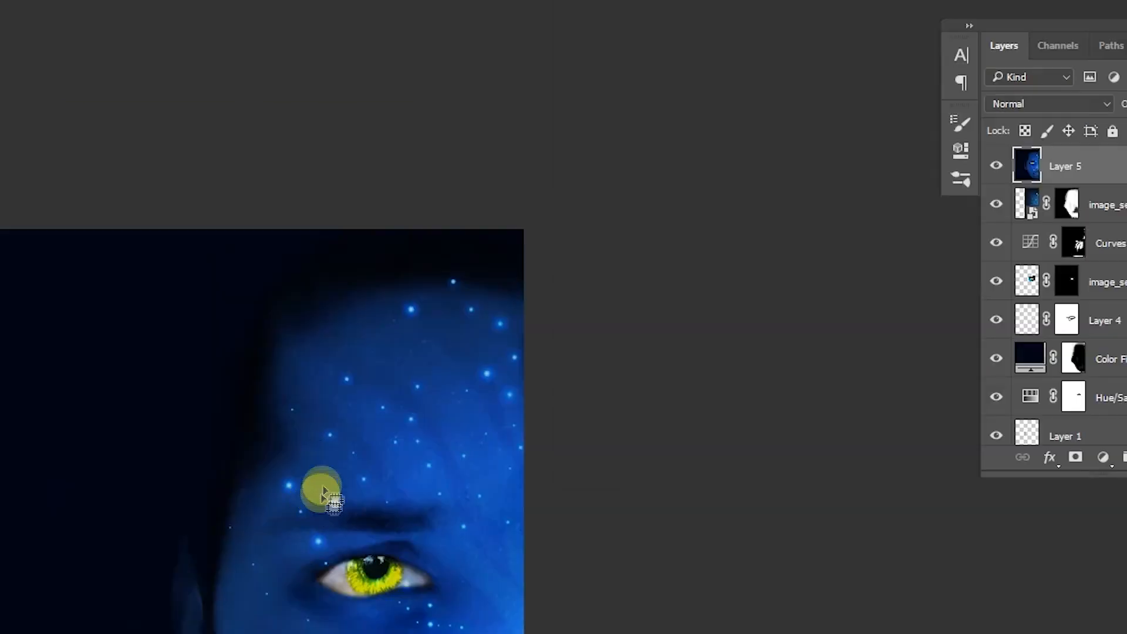
- On a merged copy of all layers, patch away unwanted glowing dots on the forehead and around the eyebrow
left_click(315, 496)
left_click(352, 435)
left_click(341, 433)
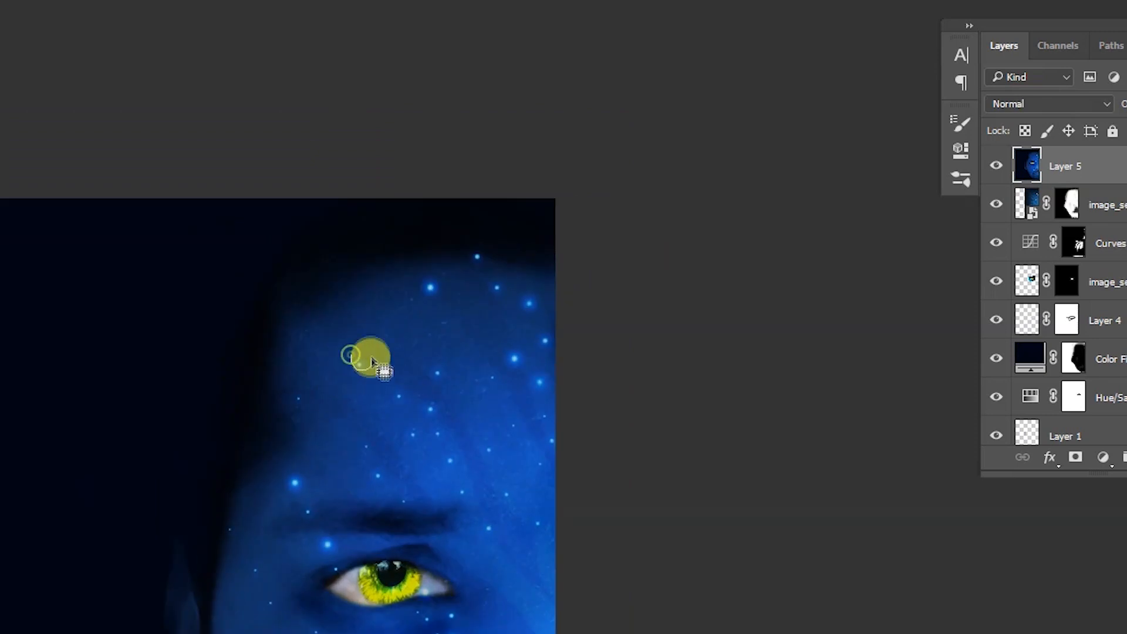
left_click(404, 439)
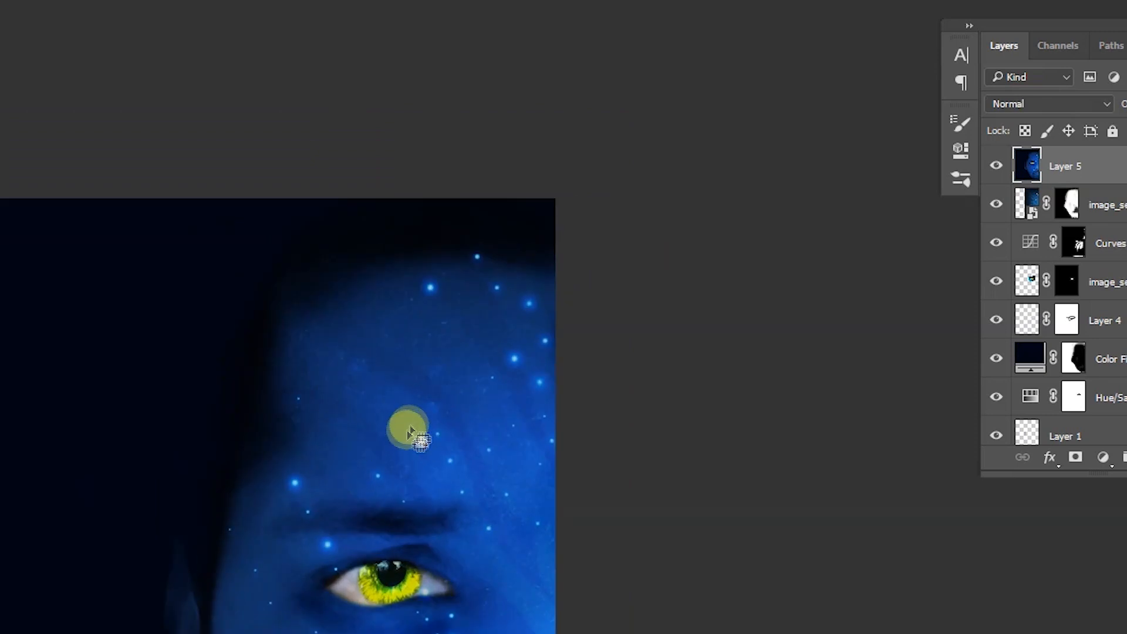
left_click(435, 387, "alt")
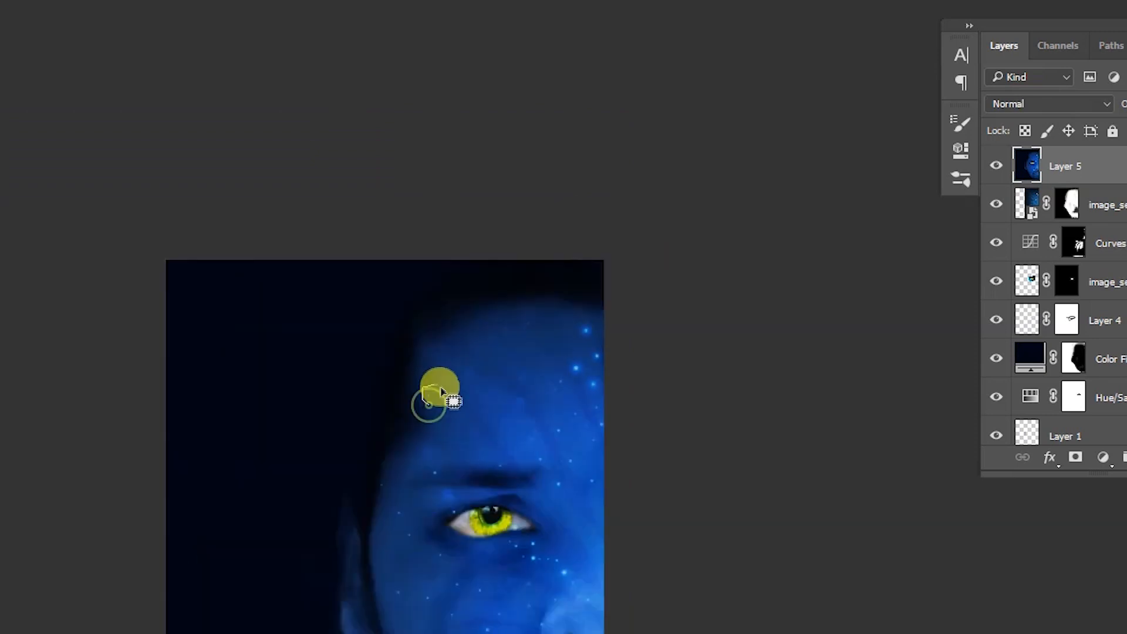
left_click(510, 521)
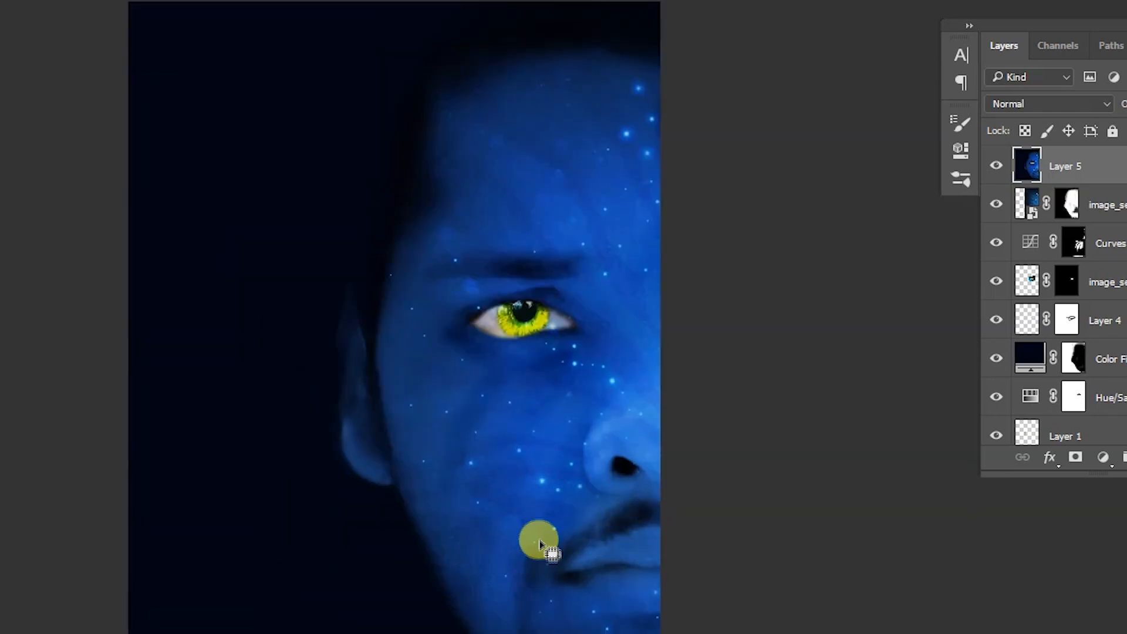
- Patch away stray glowing dots on the lower cheek and along the jaw beside the mouth
scroll(580, 517, "down", 2)
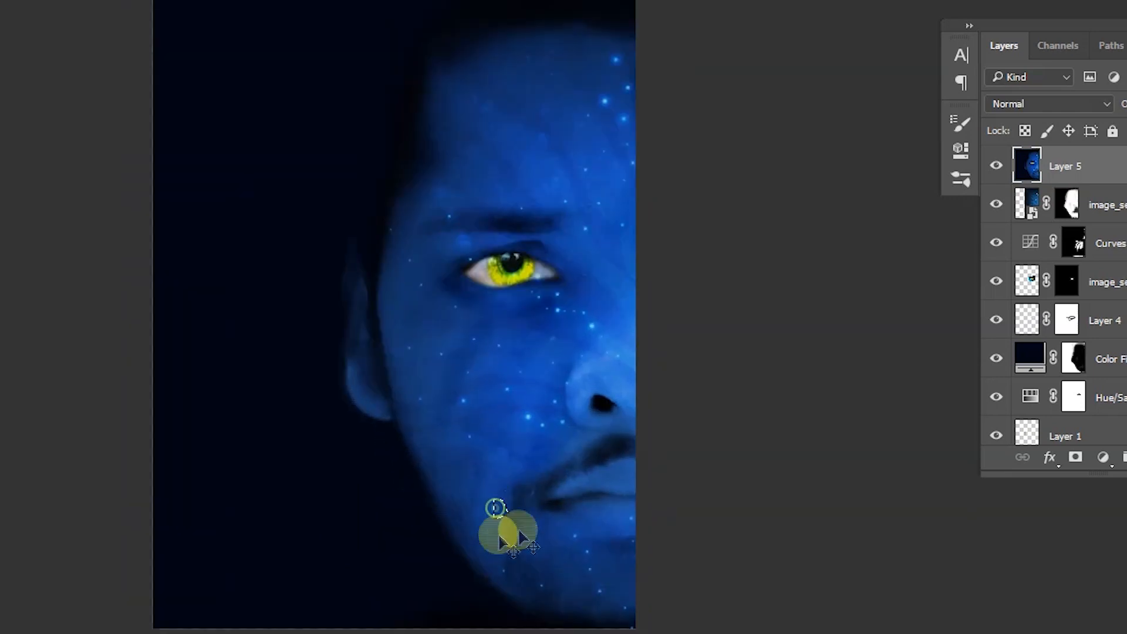
left_click_drag(557, 531, 477, 464)
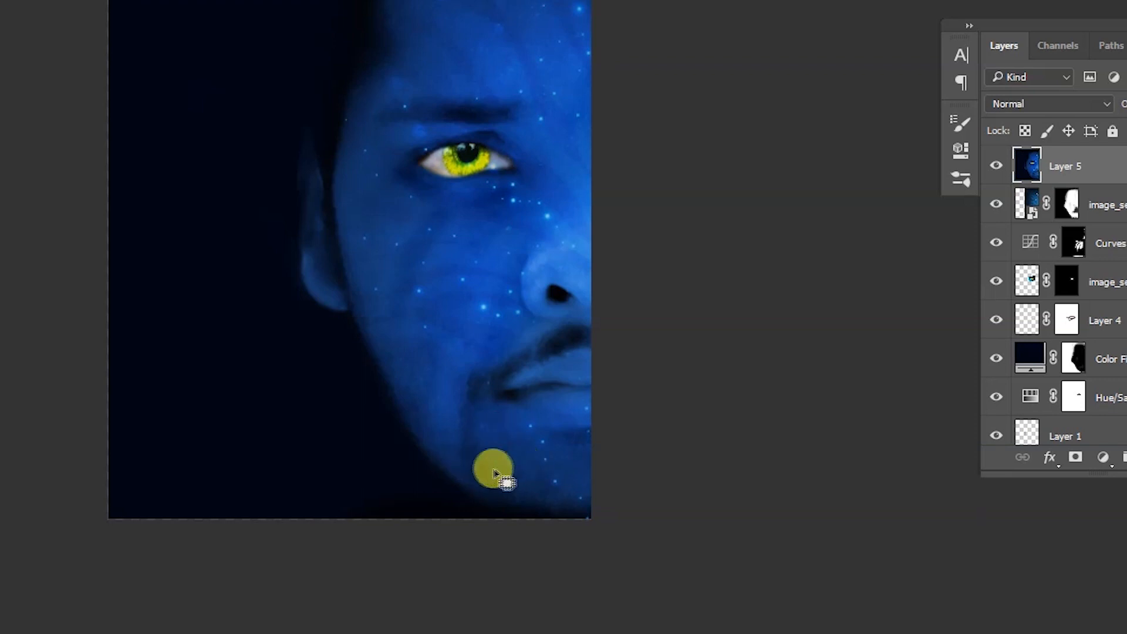
scroll(549, 470, "down", 6)
scroll(561, 440, "up", 4)
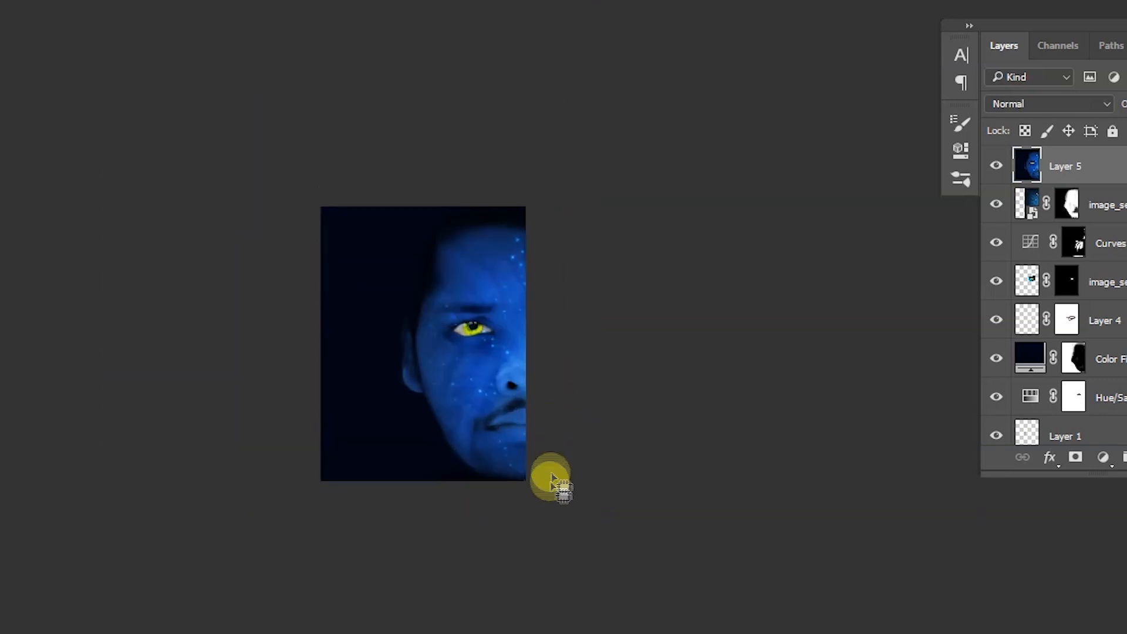
scroll(516, 431, "up", 2)
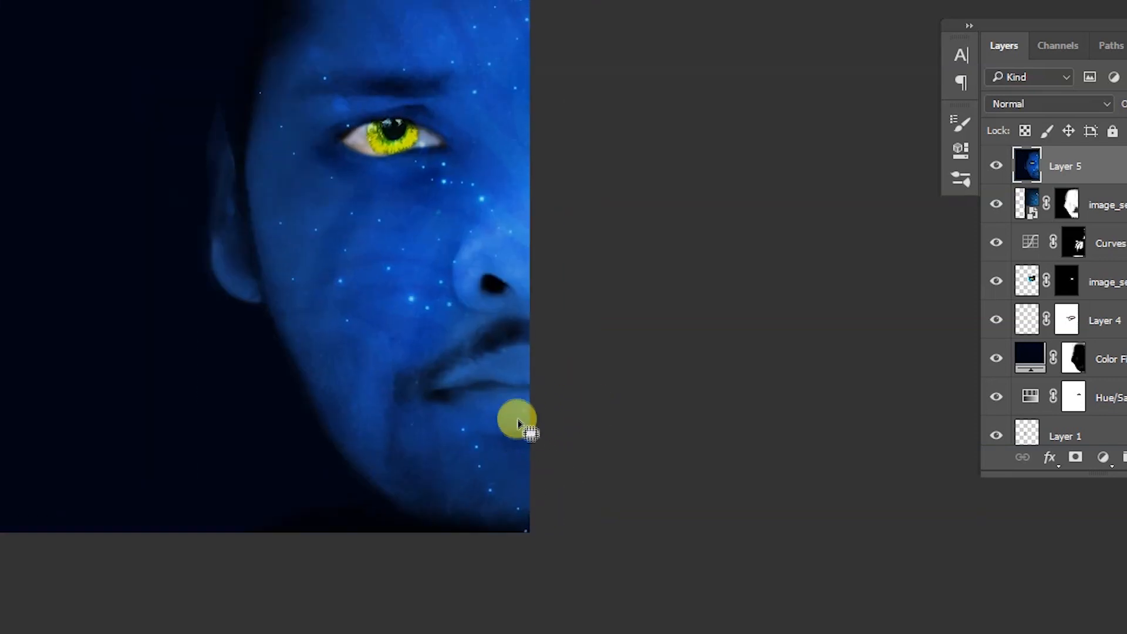
- Tune the Blues in a Selective Color adjustment with Cyan +11%, Yellow +14%, Black +9% and reduced Magenta
left_click_drag(790, 317, 770, 320)
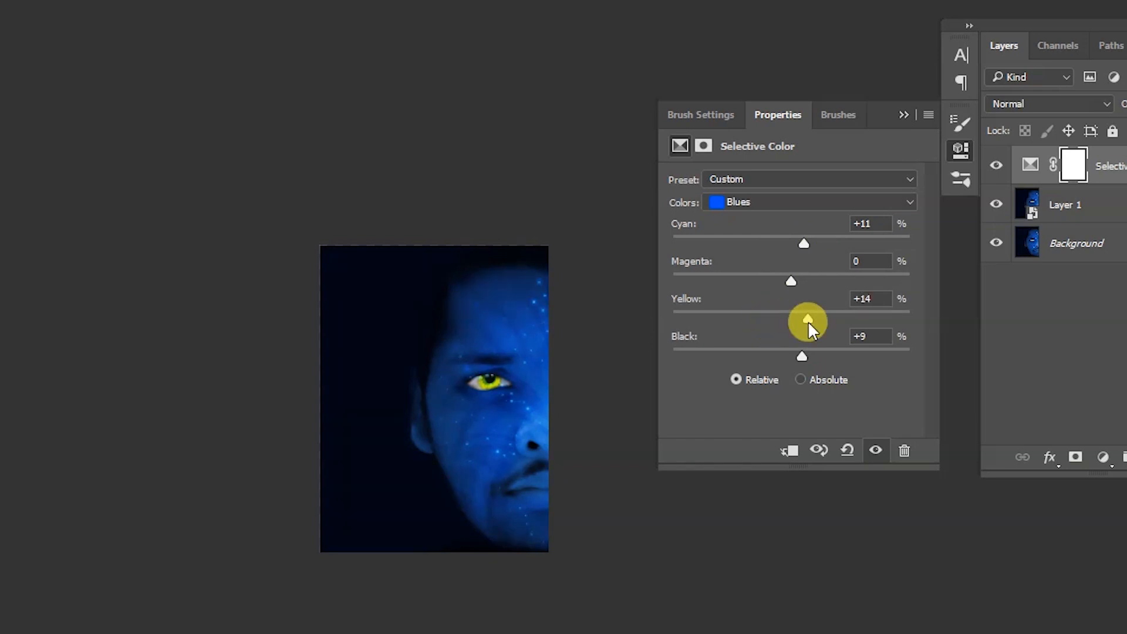
mouse_move(791, 280)
left_mouse_down()
mouse_move(762, 278)
mouse_move(784, 278)
mouse_move(774, 278)
left_mouse_up()
left_click(771, 205)
left_click(756, 254)
- Set the Selective Color Cyans to Cyan +100%, Magenta -30%, Yellow +15% and Black +8%
left_click(760, 203)
left_click(748, 267)
left_click_drag(784, 245, 910, 234)
left_click_drag(790, 280, 739, 290)
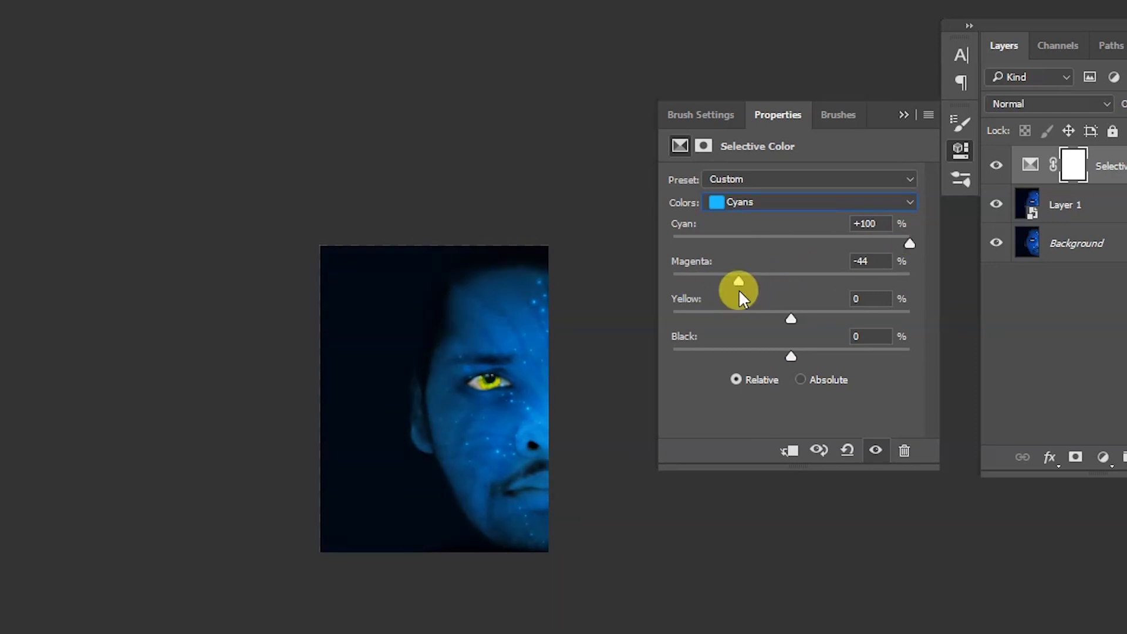
left_click_drag(801, 322, 819, 342)
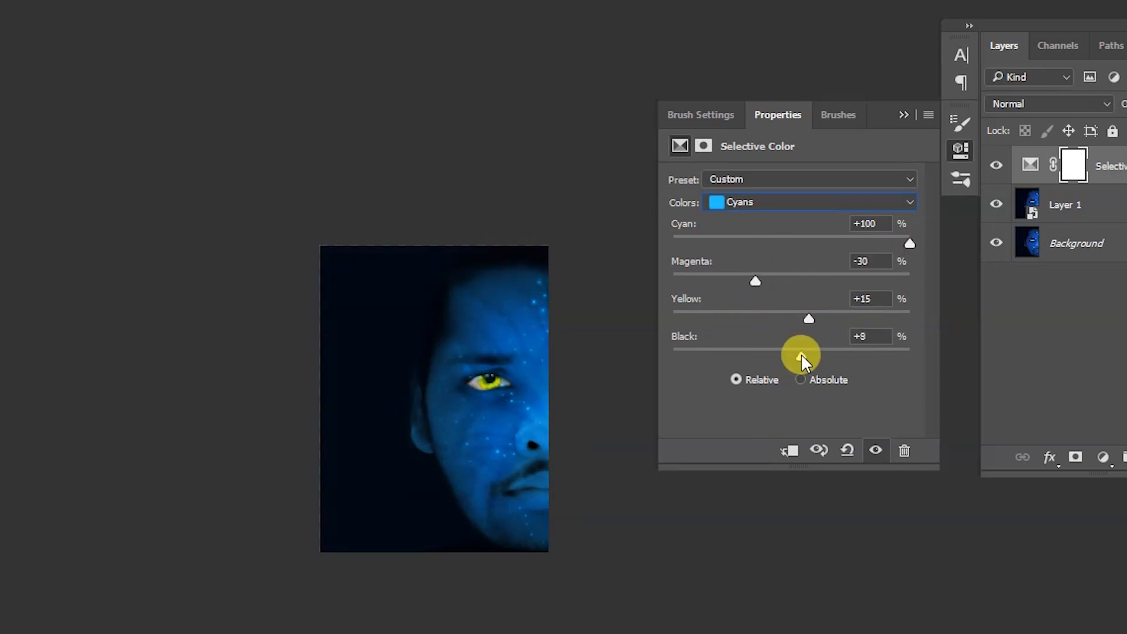
- Set the Selective Color Yellows to Cyan -18%, Magenta +16% and Yellow +39%, with Black slightly reduced
left_click(790, 202)
left_click(749, 237)
left_click_drag(790, 243, 810, 282)
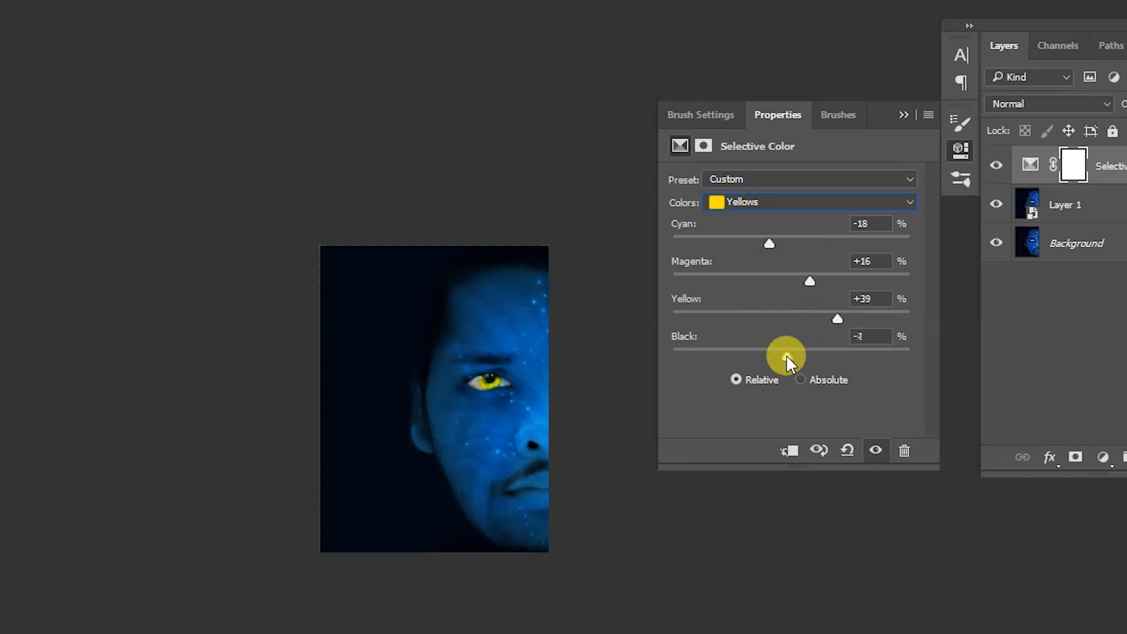
left_click(904, 115)
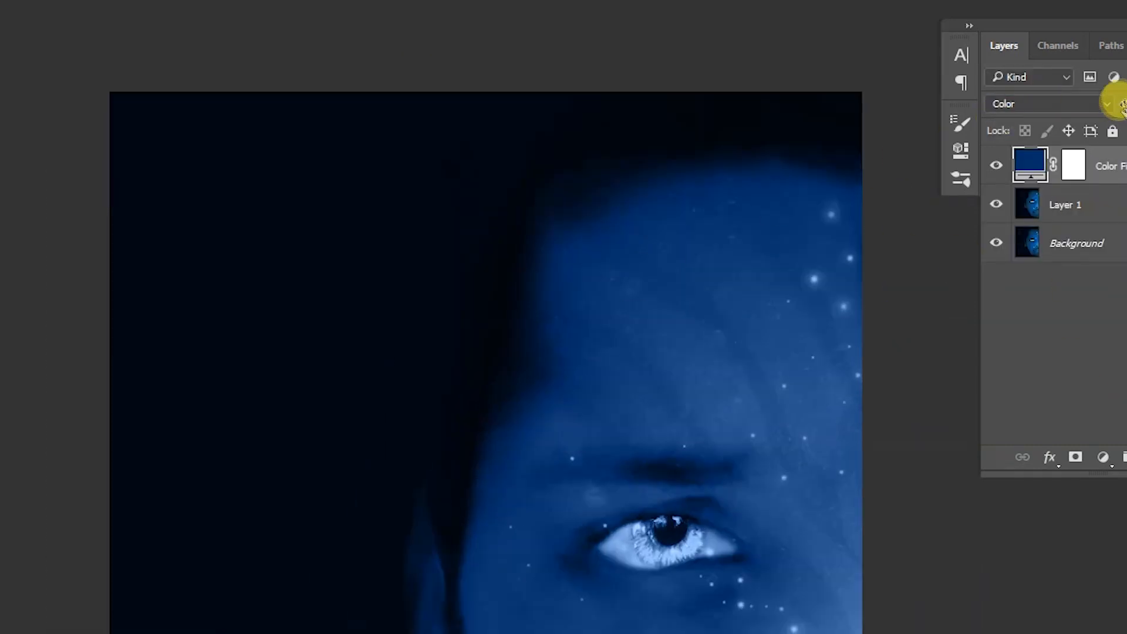
- Change the blue Color Fill layer's blending mode from Color to Multiply to darken the portrait
left_click(1106, 104)
left_click(1003, 202)
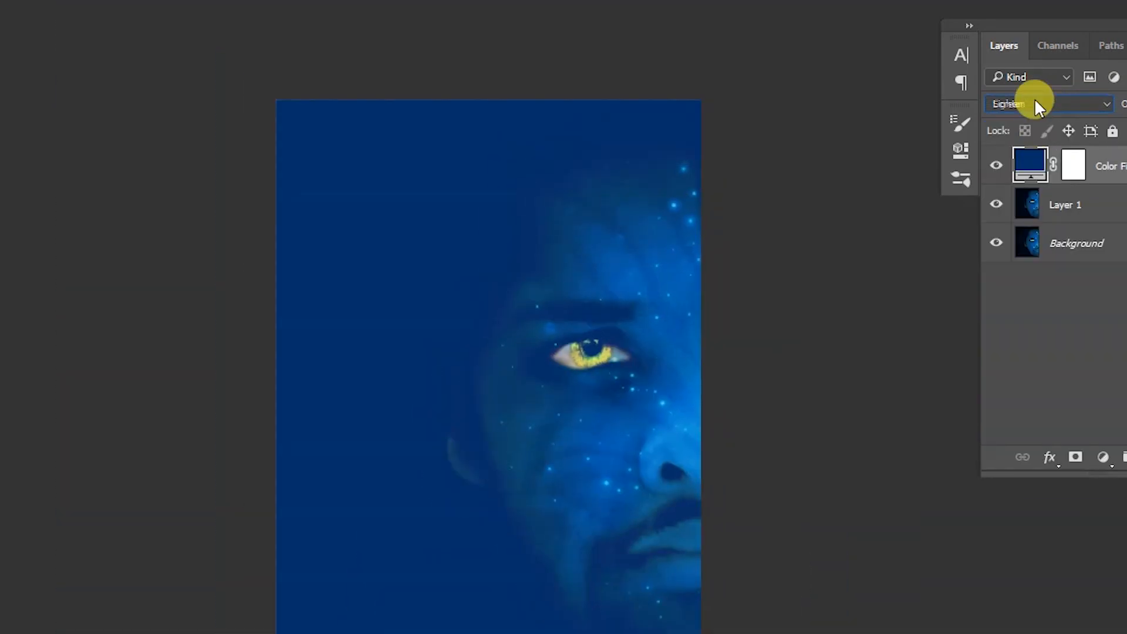
scroll(1035, 97, "down", 2)
scroll(1033, 100, "up", 9)
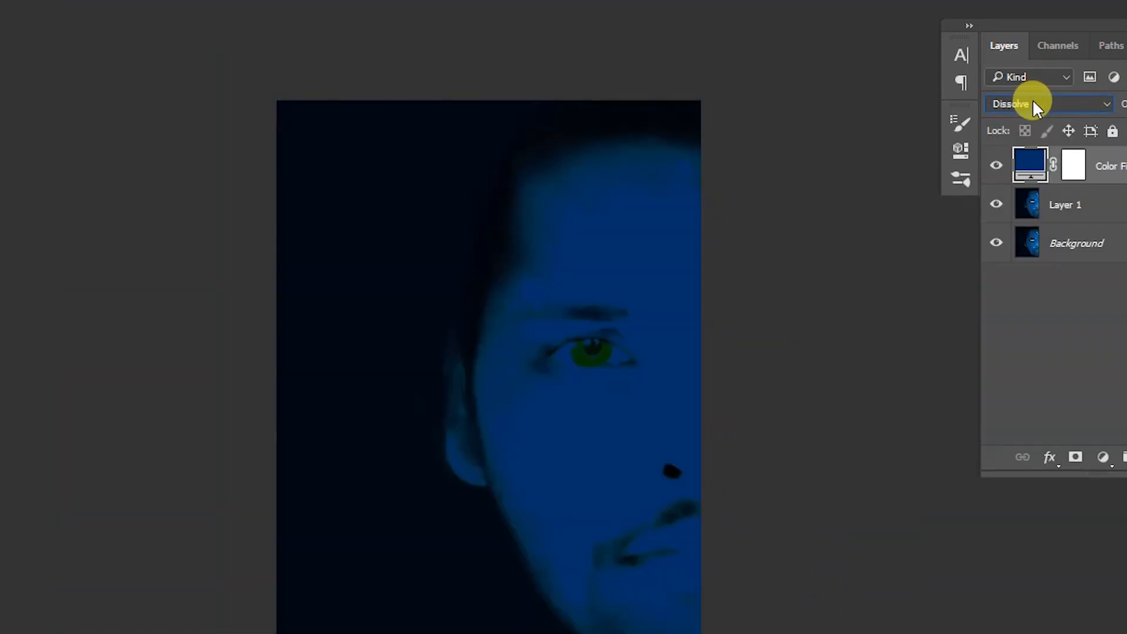
scroll(1032, 101, "down", 2)
- Paint the Color Fill layer's mask black over the forehead, cheek, nose and mouth to restore the face's brightness
left_click(1074, 170)
key("b")
mouse_move(624, 417)
left_mouse_down()
mouse_move(598, 324)
mouse_move(487, 270)
left_mouse_up()
mouse_move(592, 272)
left_mouse_down()
mouse_move(541, 222)
mouse_move(516, 130)
mouse_move(469, 240)
mouse_move(476, 282)
mouse_move(508, 395)
mouse_move(599, 503)
mouse_move(487, 301)
mouse_move(472, 238)
mouse_move(636, 250)
mouse_move(540, 124)
left_mouse_up()
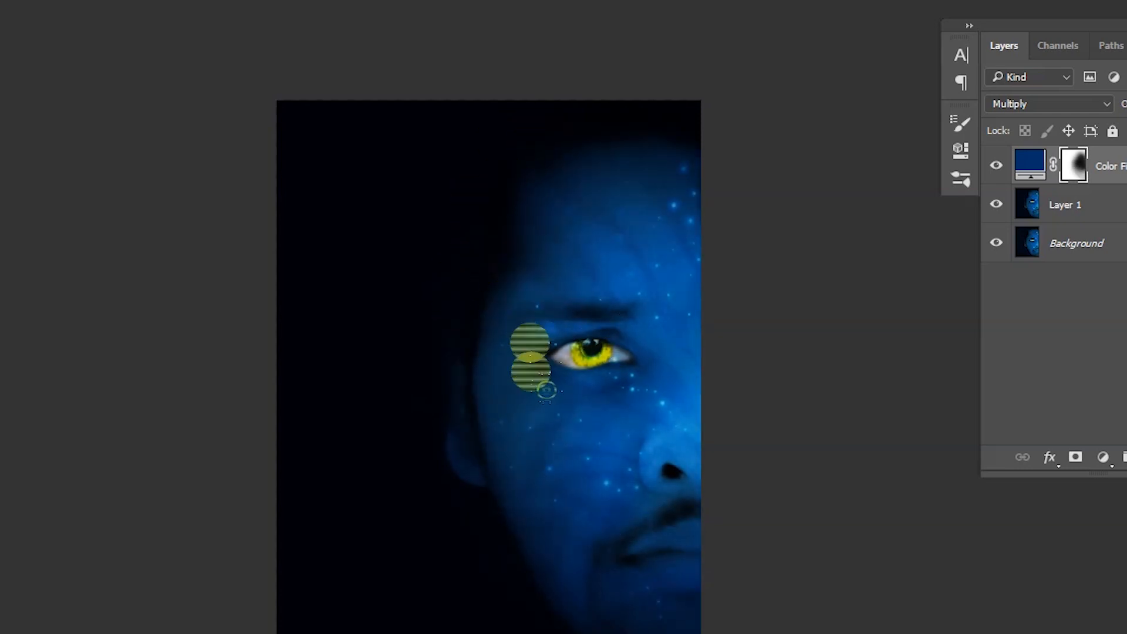
left_click_drag(685, 581, 618, 498)
left_click_drag(636, 385, 493, 233)
left_click_drag(554, 410, 732, 442)
scroll(614, 320, "up", 2)
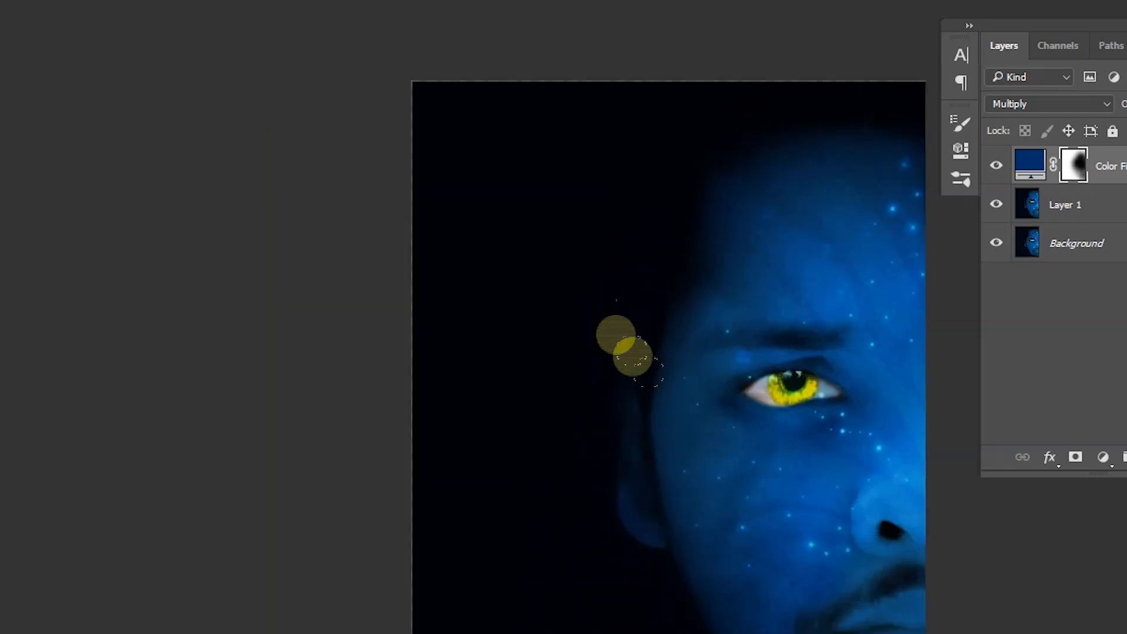
- Refine the Color Fill mask around the ear, hairline and jaw with a resized soft brush
scroll(613, 319, "up", 2)
scroll(620, 470, "up", 4)
right_click(617, 466, "alt")
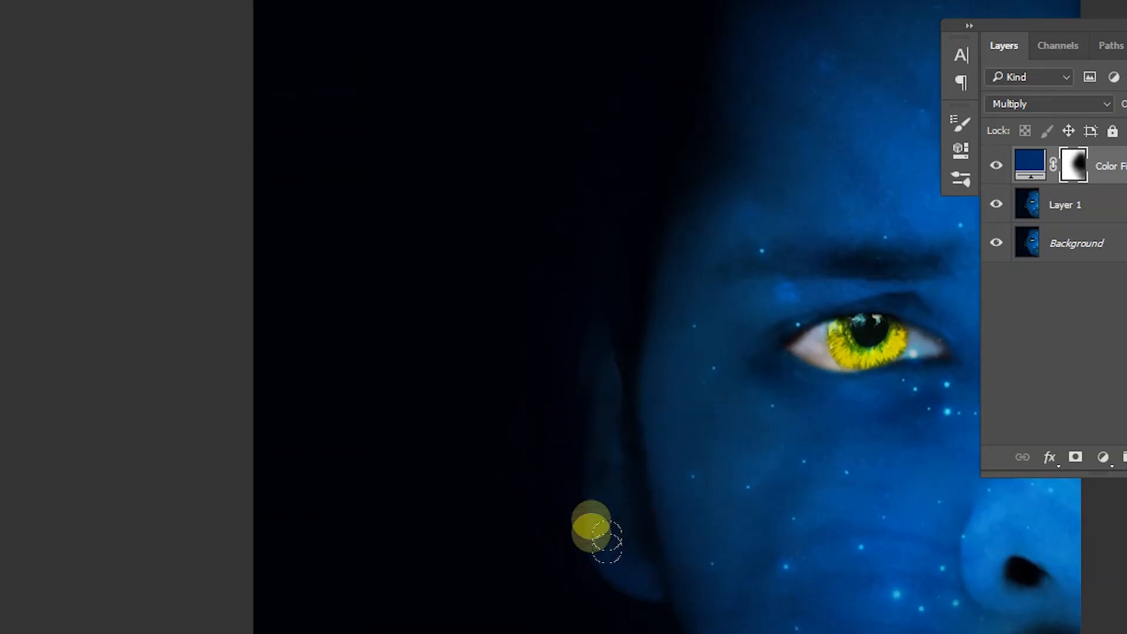
scroll(613, 400, "down", 2)
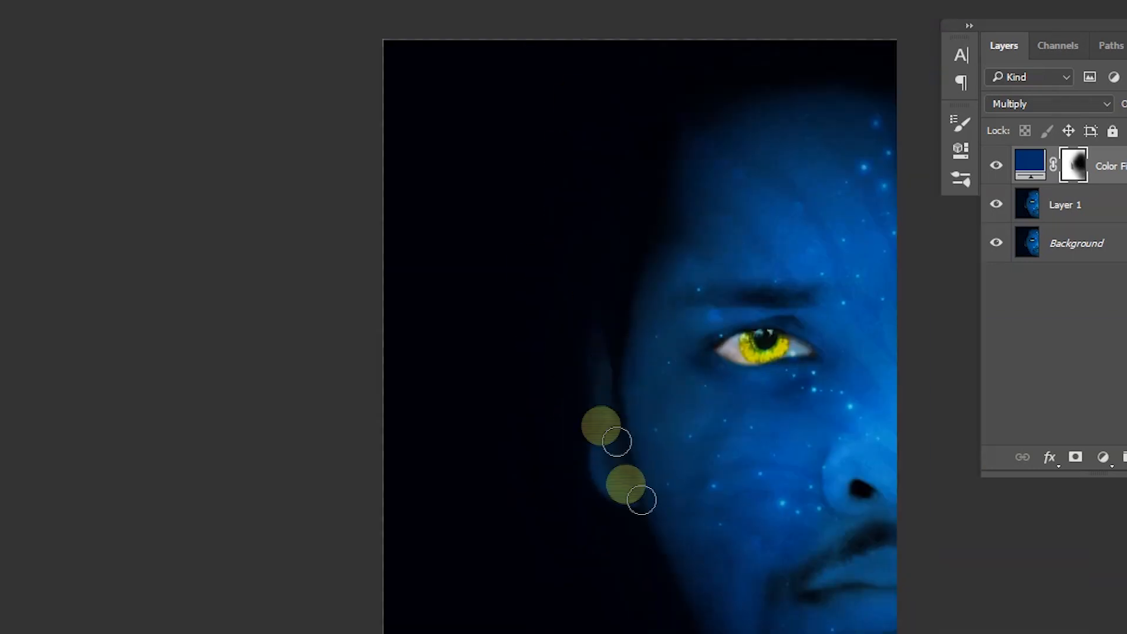
scroll(613, 401, "down", 3)
right_click(619, 446, "alt")
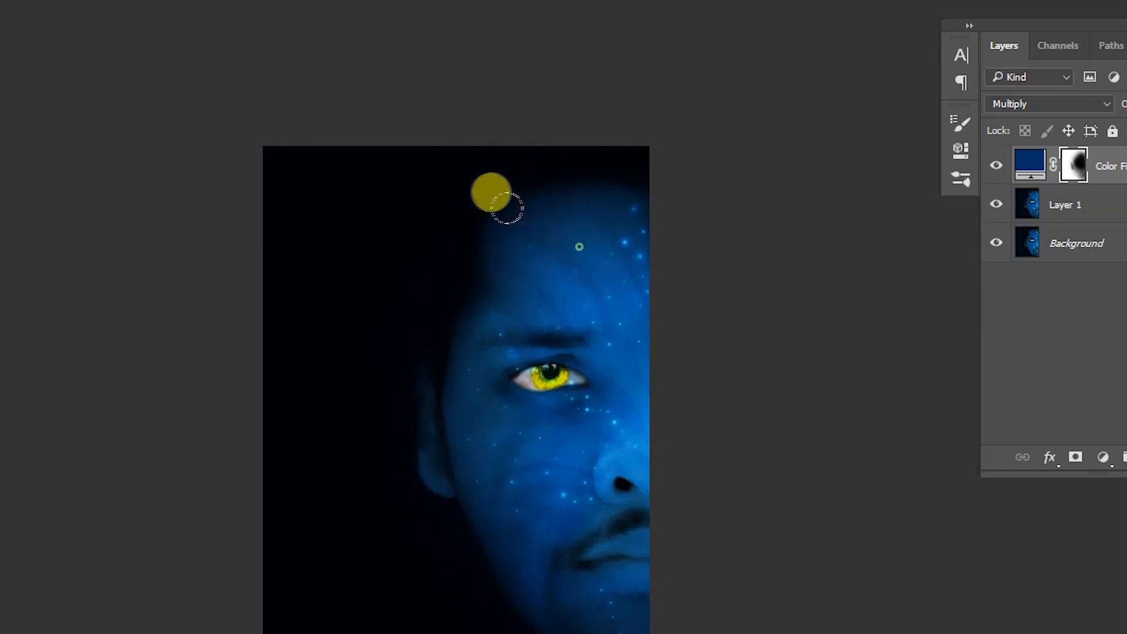
scroll(583, 554, "down", 2)
scroll(596, 294, "up", 2)
scroll(566, 491, "down", 3)
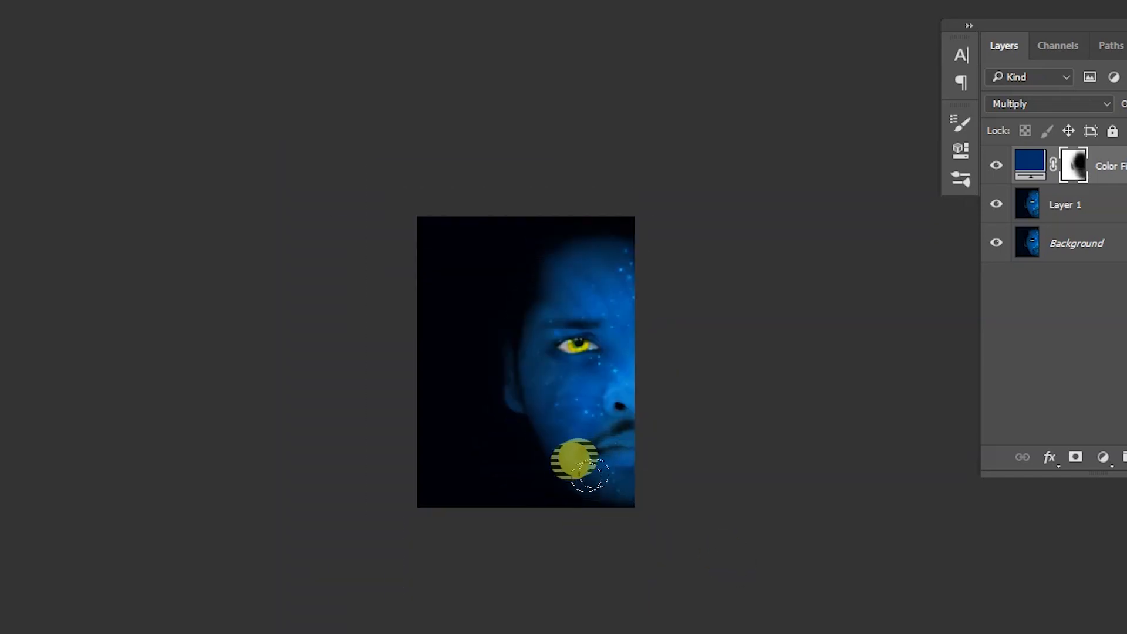
- Merge the masked blue Color Fill layer down into Layer 1
scroll(435, 415, "up", 5)
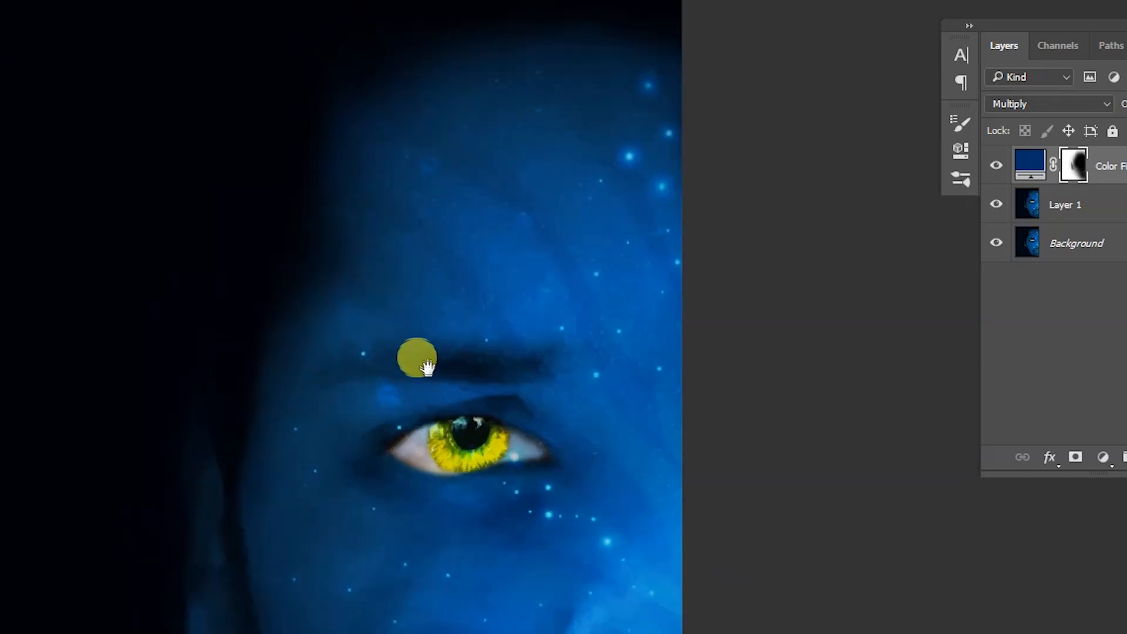
scroll(428, 391, "down", 4)
key("ctrl+e")
- With a smaller brush, clone smooth skin over the hard shadow edge beside the corner of the mouth
scroll(547, 314, "up", 6)
key("bracketleft")
key("bracketleft")
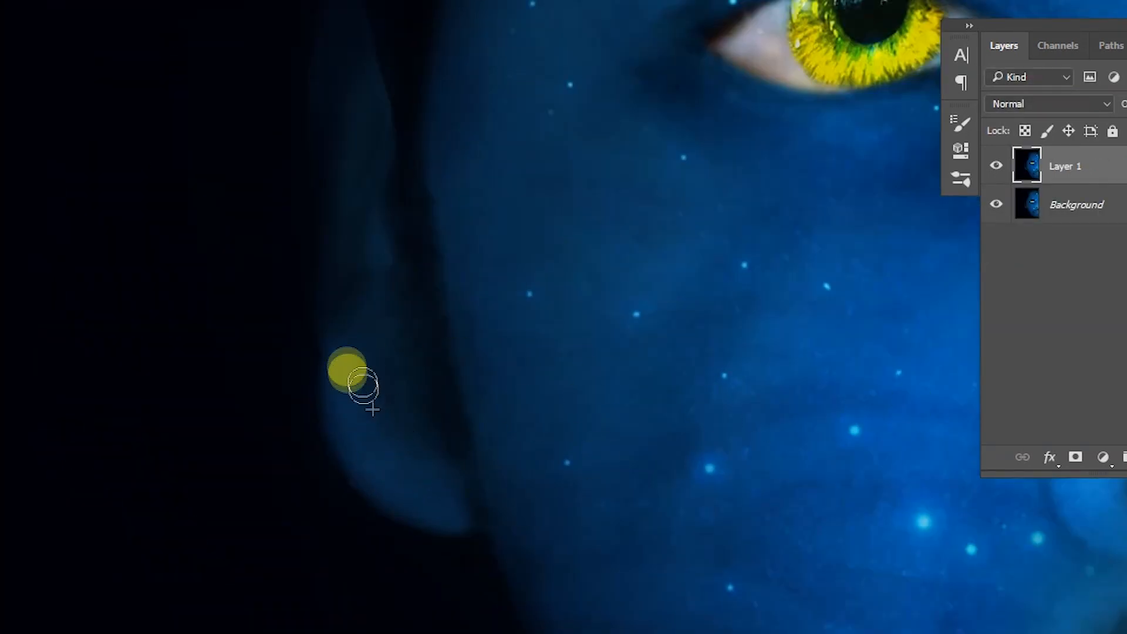
scroll(372, 456, "down", 3)
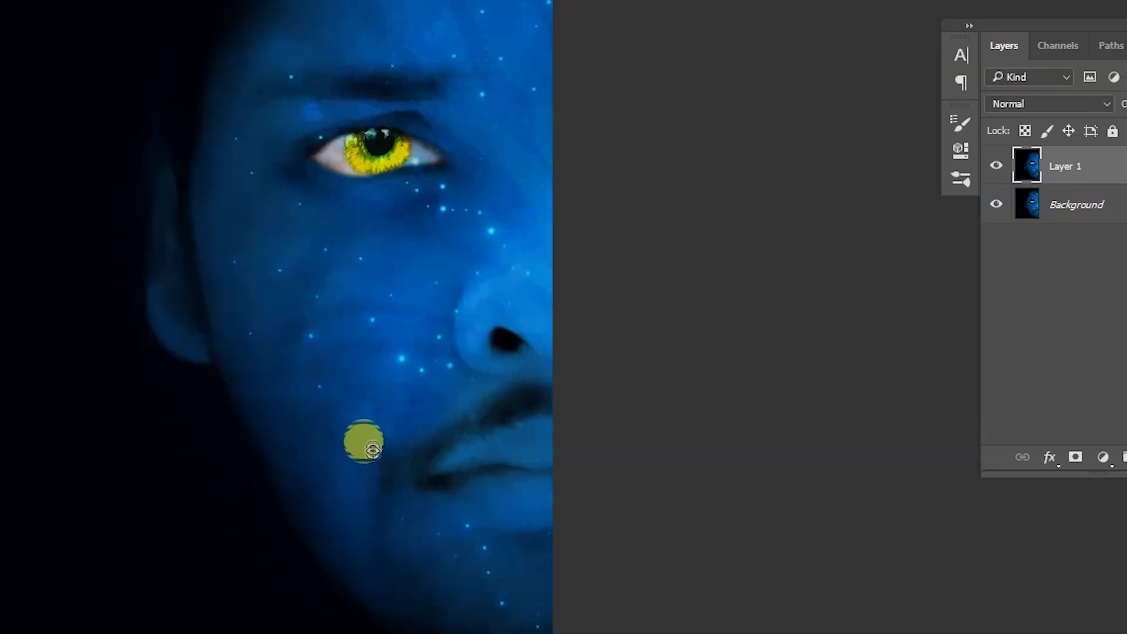
left_click_drag(403, 480, 455, 459)
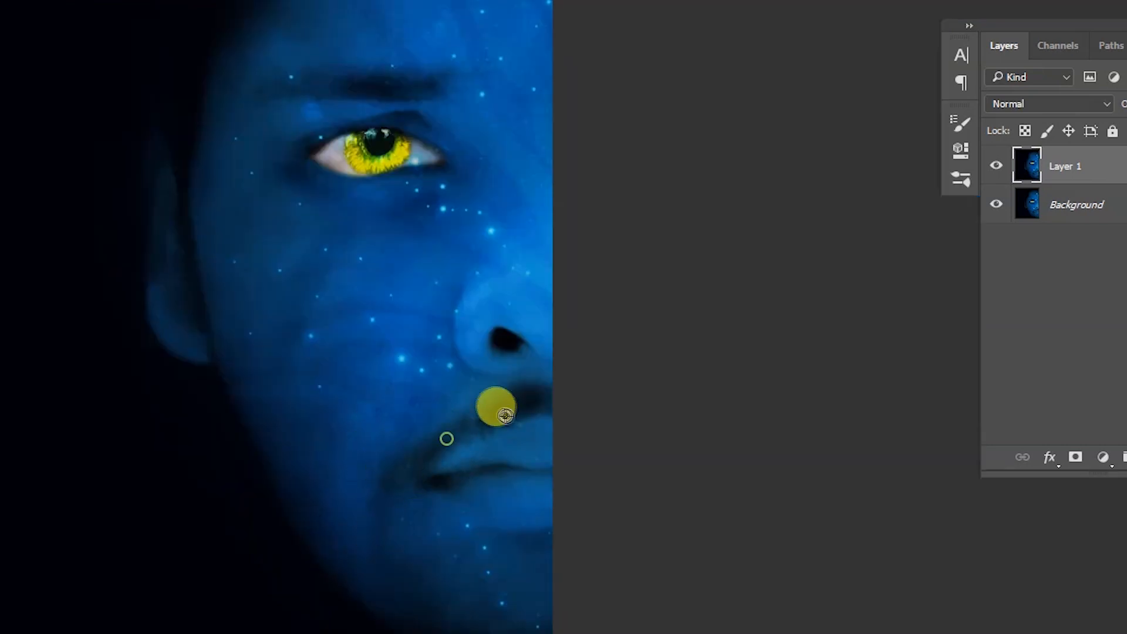
- Examine the retouched portrait as a whole and up close around the cheek, mouth and jaw
scroll(438, 452, "down", 3)
scroll(478, 430, "up", 1)
scroll(529, 483, "down", 4)
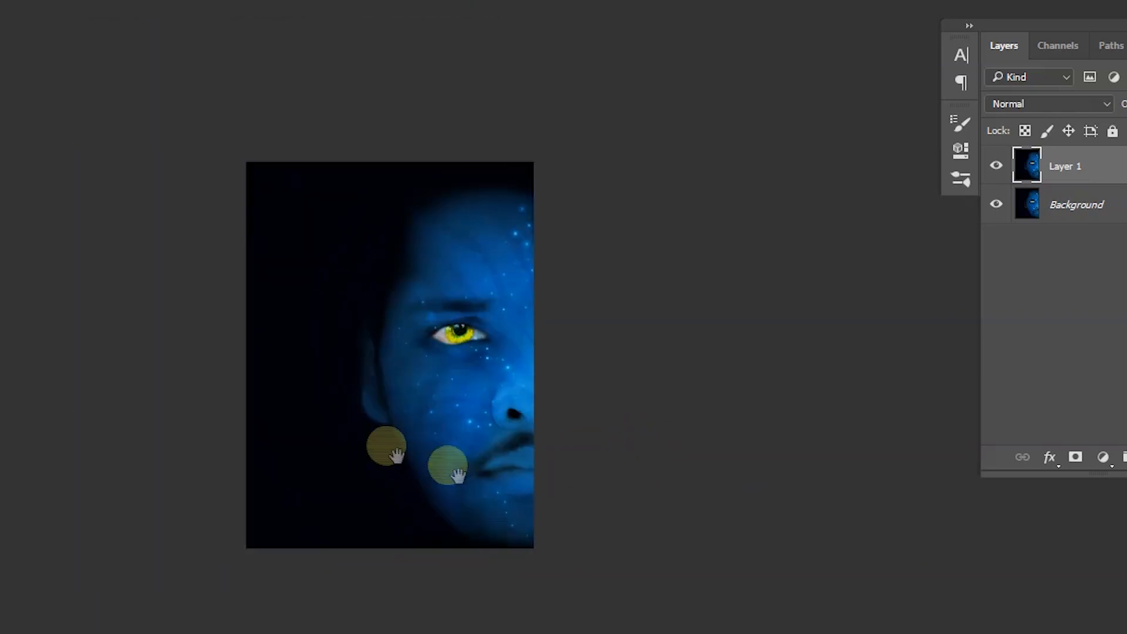
left_click_drag(717, 452, 550, 485)
scroll(543, 478, "up", 3)
left_click_drag(384, 475, 584, 422)
scroll(577, 424, "down", 4)
left_click_drag(508, 282, 423, 337)
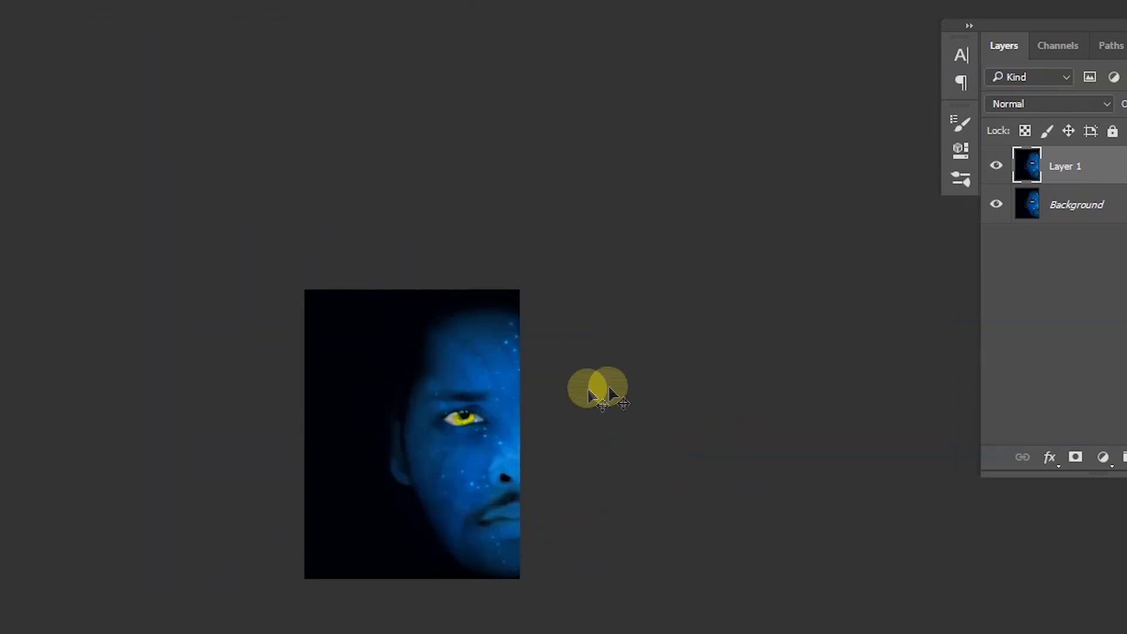
- Clone away the bright glowing dot on the white of the eye beside the iris
scroll(461, 411, "up", 8)
scroll(469, 397, "up", 4)
mouse_move(460, 403)
left_mouse_down()
mouse_move(435, 413)
mouse_move(474, 406)
left_mouse_up()
scroll(389, 491, "up", 2)
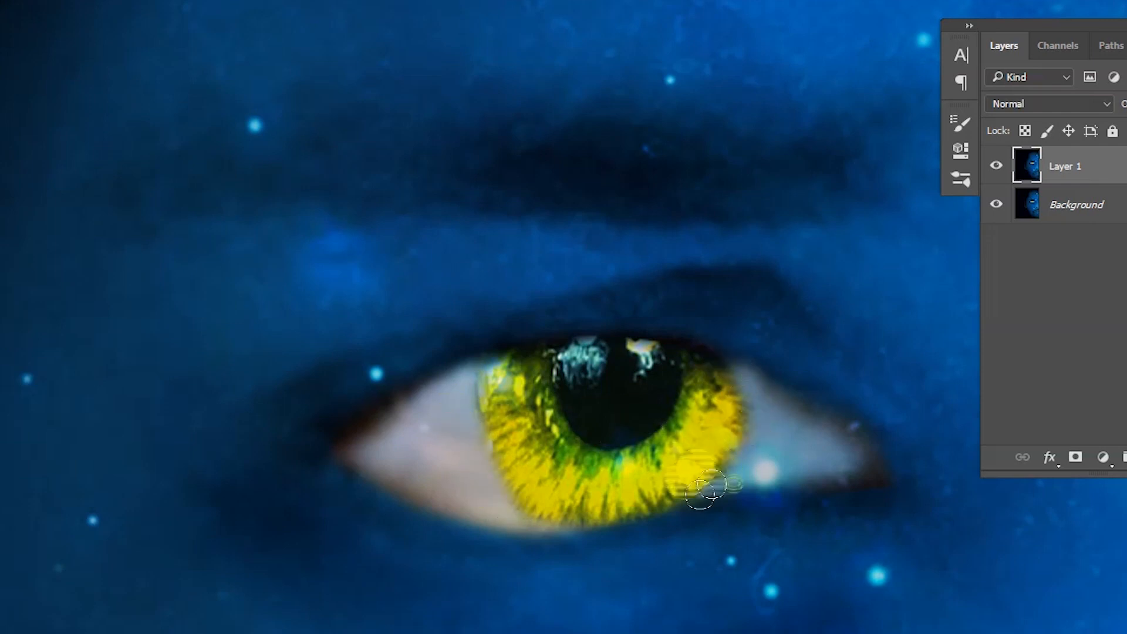
left_click_drag(521, 523, 591, 475)
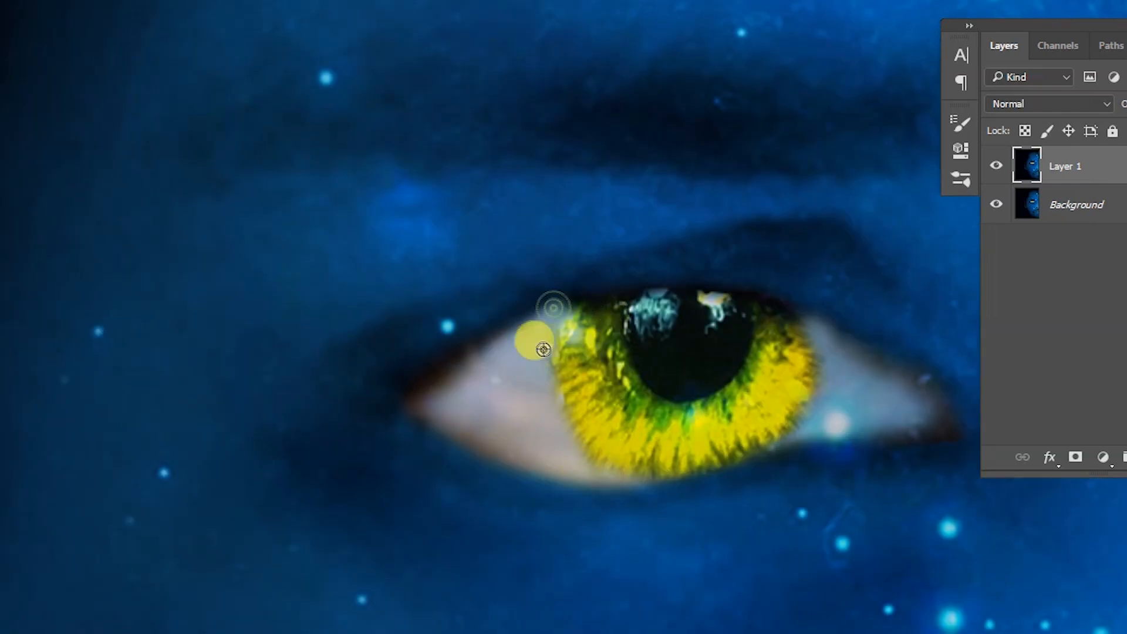
scroll(513, 339, "down", 1)
left_click_drag(513, 339, 419, 409)
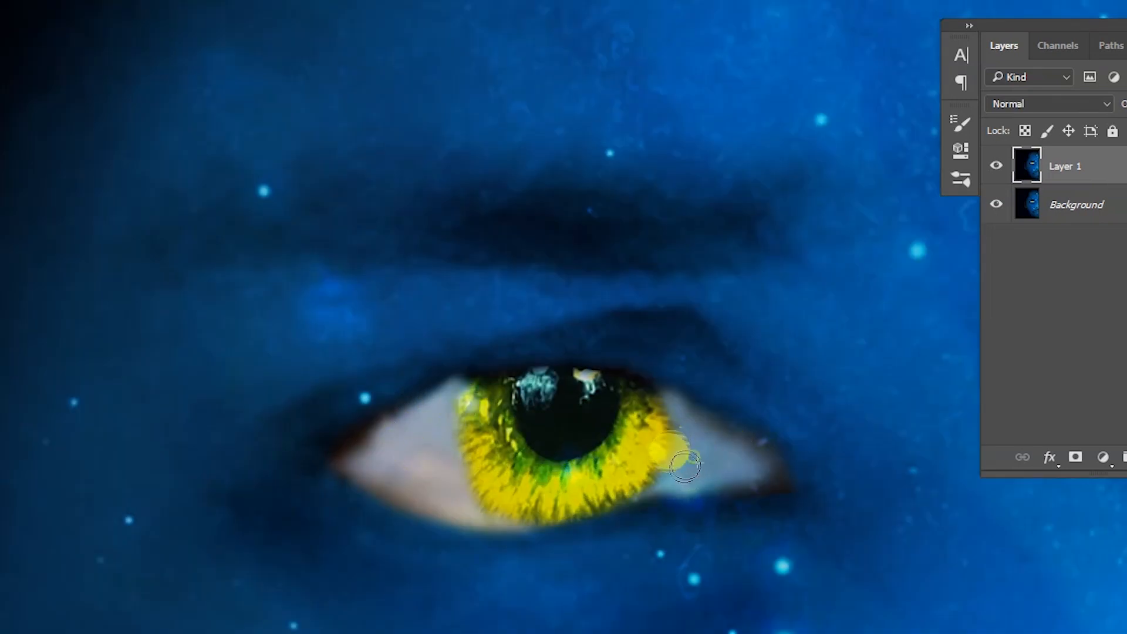
- Retouch the edge of the yellow iris where it meets the white of the eye
scroll(653, 492, "down", 8)
scroll(445, 540, "up", 7)
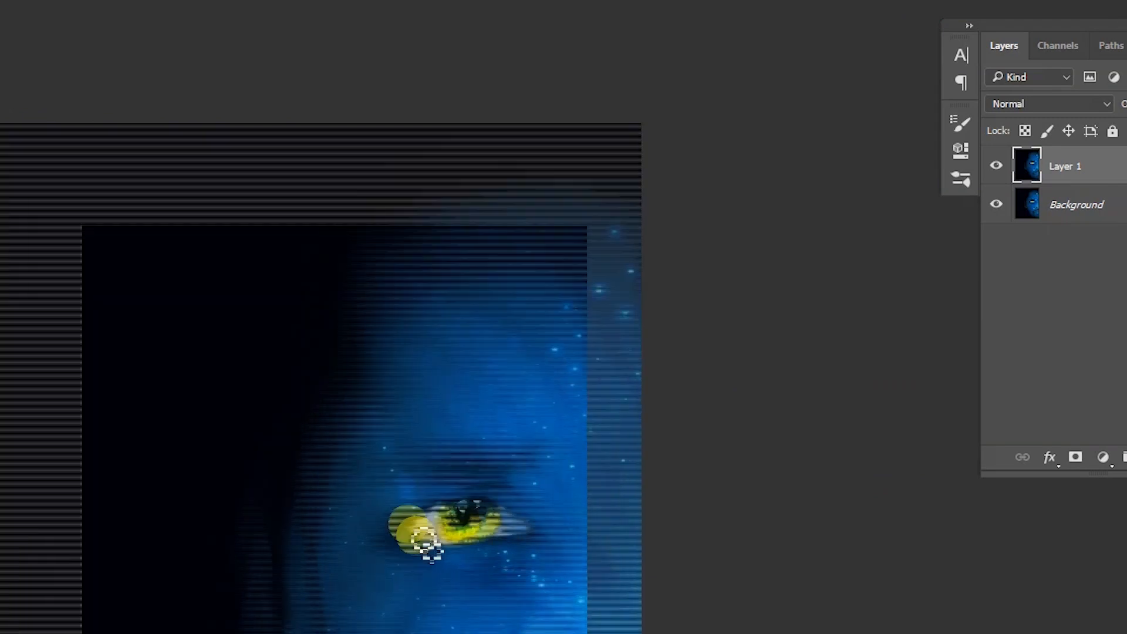
scroll(467, 583, "down", 2)
scroll(356, 572, "up", 1)
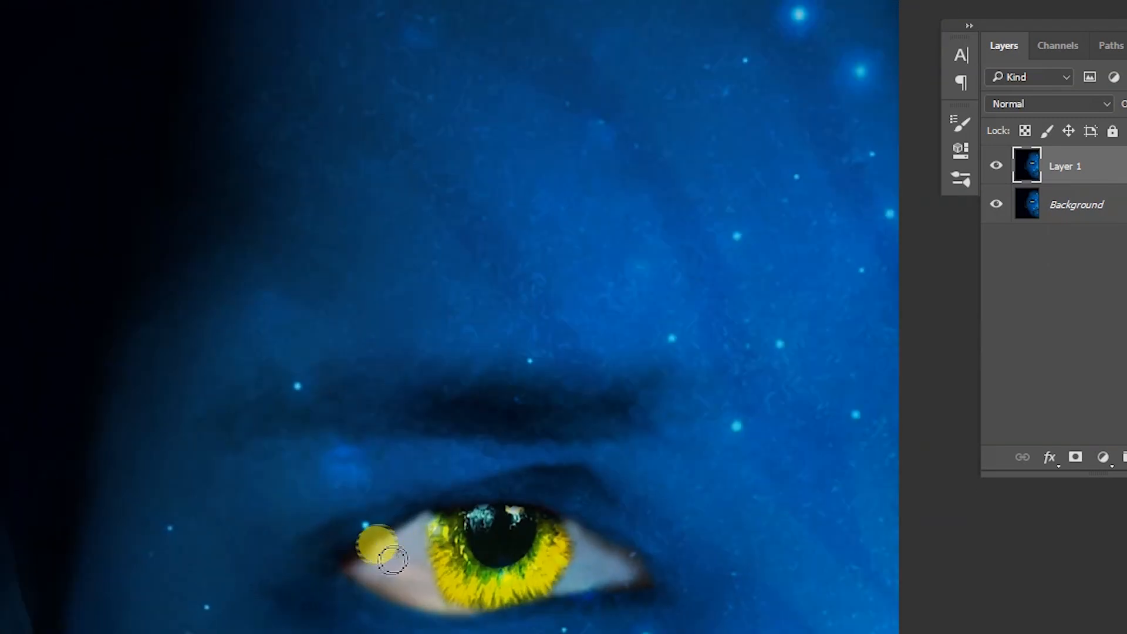
scroll(402, 525, "down", 1)
scroll(428, 506, "up", 1)
scroll(405, 543, "down", 3)
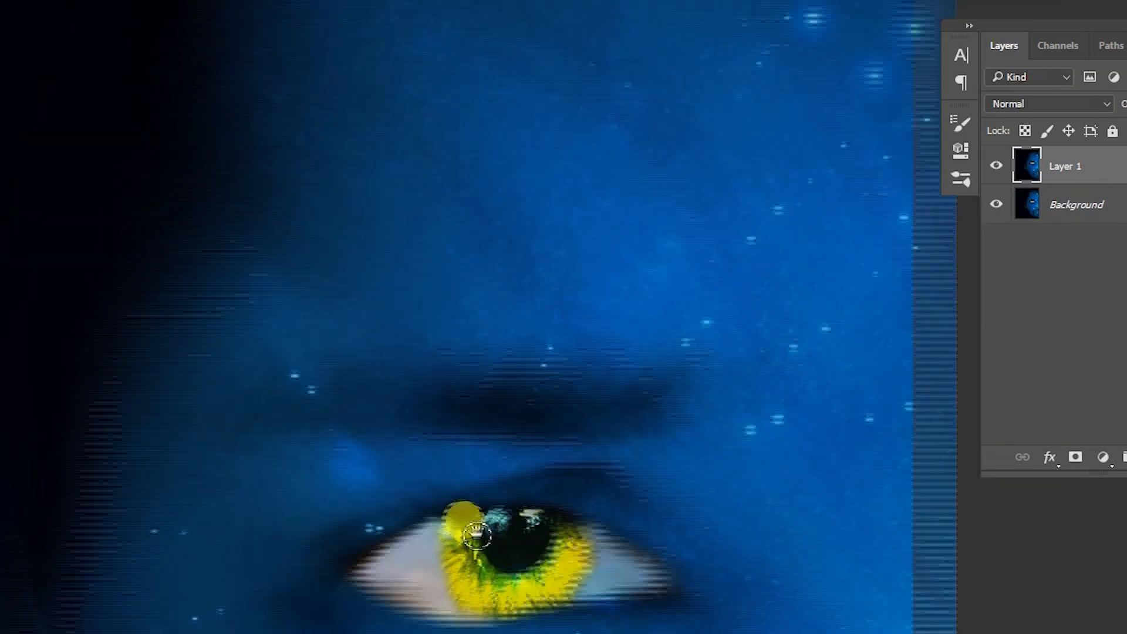
scroll(465, 591, "up", 4)
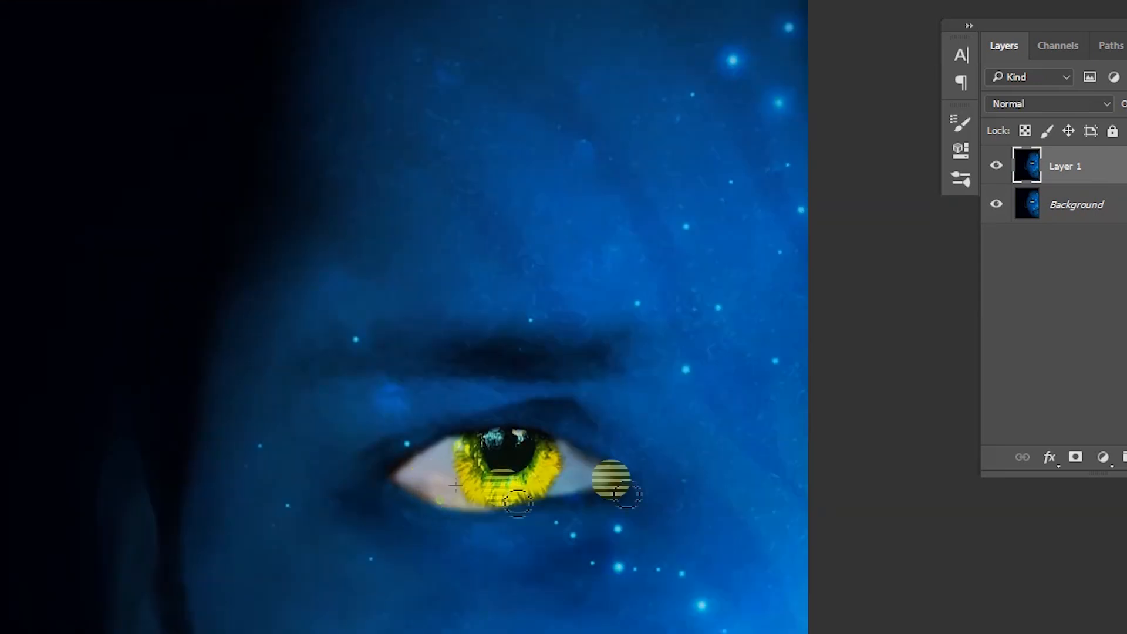
scroll(447, 508, "up", 1)
scroll(717, 579, "down", 4)
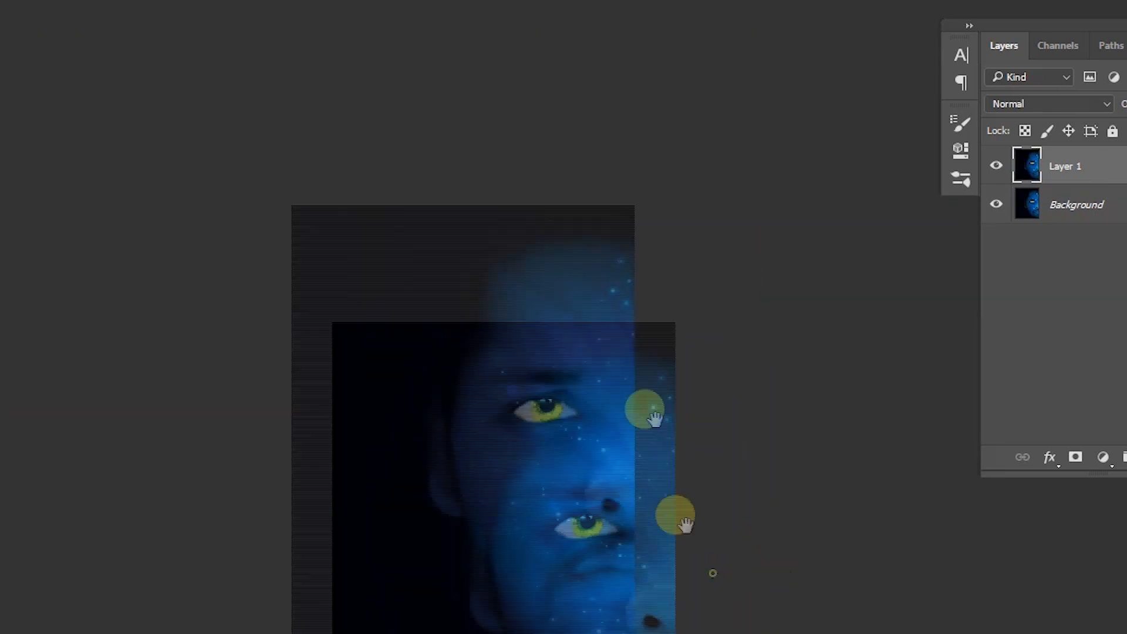
scroll(500, 382, "up", 6)
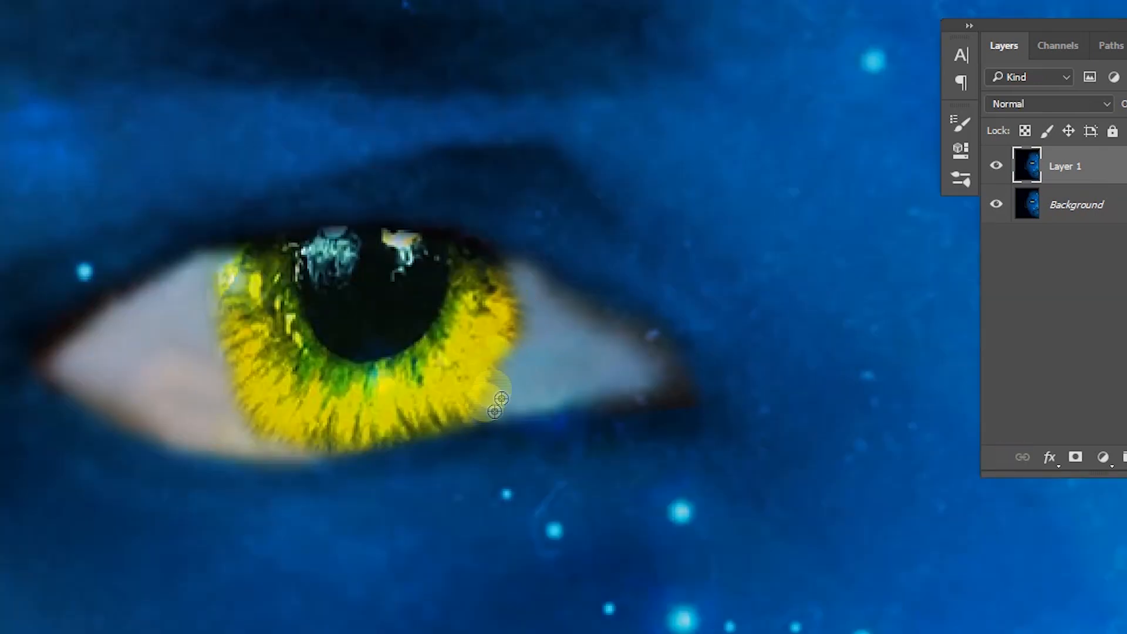
scroll(478, 398, "down", 4)
scroll(365, 520, "up", 5)
- Outline the yellow iris as a selection with the Pen tool and feather it by 1.3 pixels
key("p")
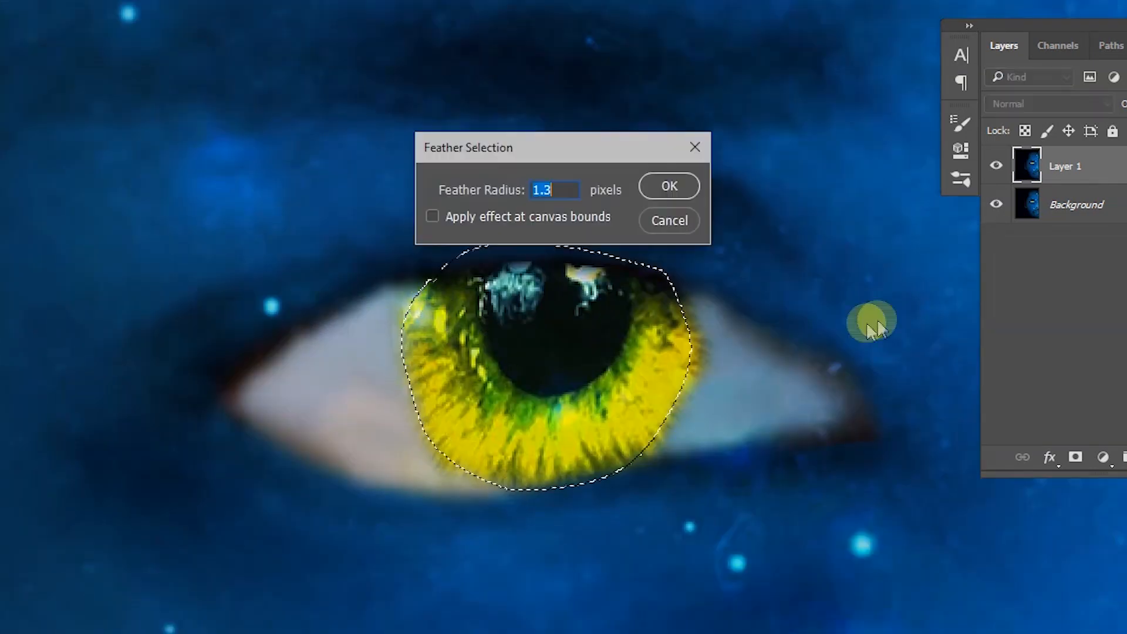
key("Return")
scroll(394, 388, "up", 3)
mouse_move(315, 388)
left_mouse_down()
mouse_move(367, 390)
mouse_move(333, 358)
left_mouse_up()
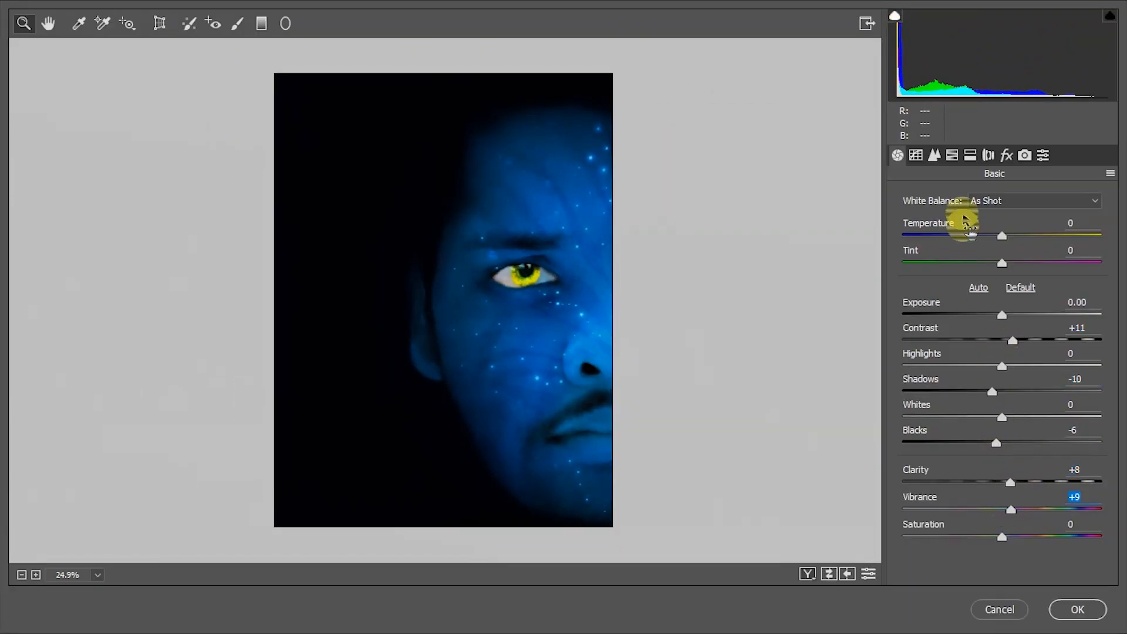
- Fine-tune the Blues hue in the HSL settings of the Camera Raw filter
left_click(952, 155)
mouse_move(1002, 419)
left_mouse_down()
mouse_move(978, 418)
mouse_move(993, 419)
left_mouse_up()
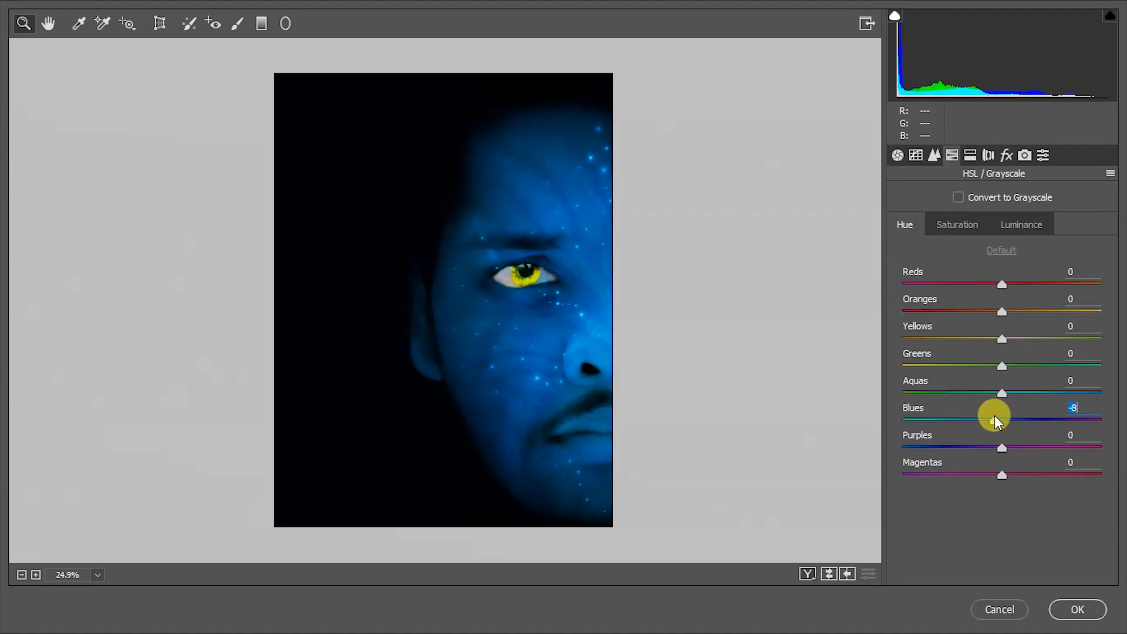
left_click_drag(583, 363, 523, 349)
left_click_drag(438, 325, 483, 355)
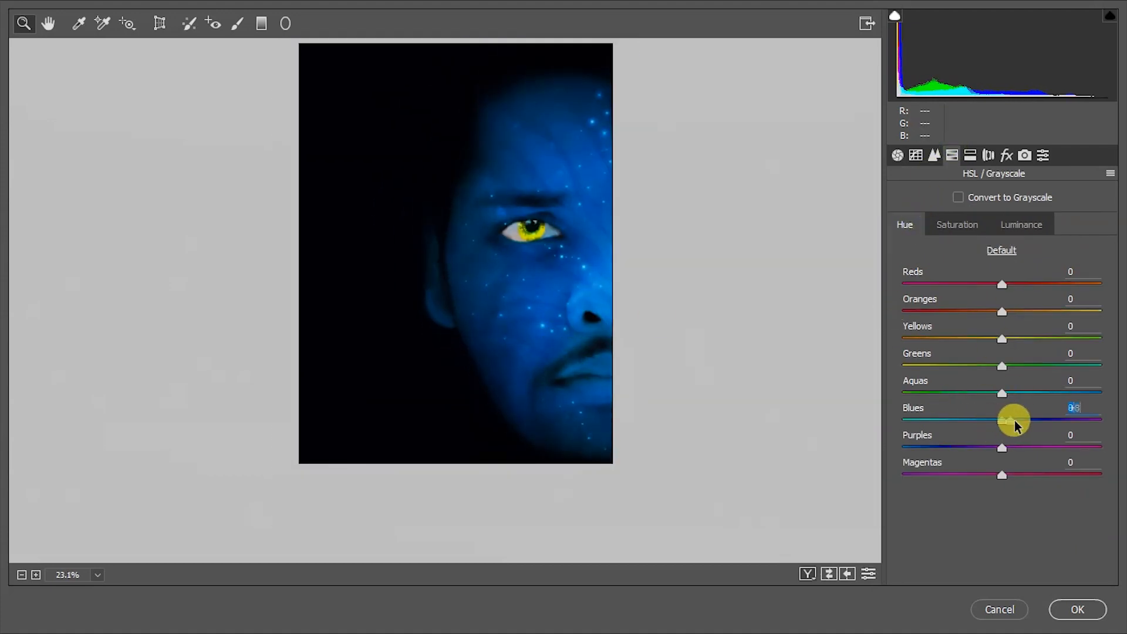
- Add a slight dark vignette in the Camera Raw effects settings and apply the filter
left_click(1025, 155)
left_click(1006, 155)
scroll(446, 280, "up", 3)
scroll(510, 370, "down", 2)
left_click_drag(1002, 427, 988, 428)
scroll(729, 428, "up", 2)
scroll(722, 423, "down", 2)
left_click(1078, 609)
- Invert the layer mask with default painting colours and set up a smaller toning brush for local retouching
left_click(851, 150)
scroll(519, 338, "up", 3)
key("b")
left_click(989, 190)
key("ctrl+i")
key("d")
scroll(493, 360, "up", 2)
key("o")
key("bracketleft")
key("bracketleft")
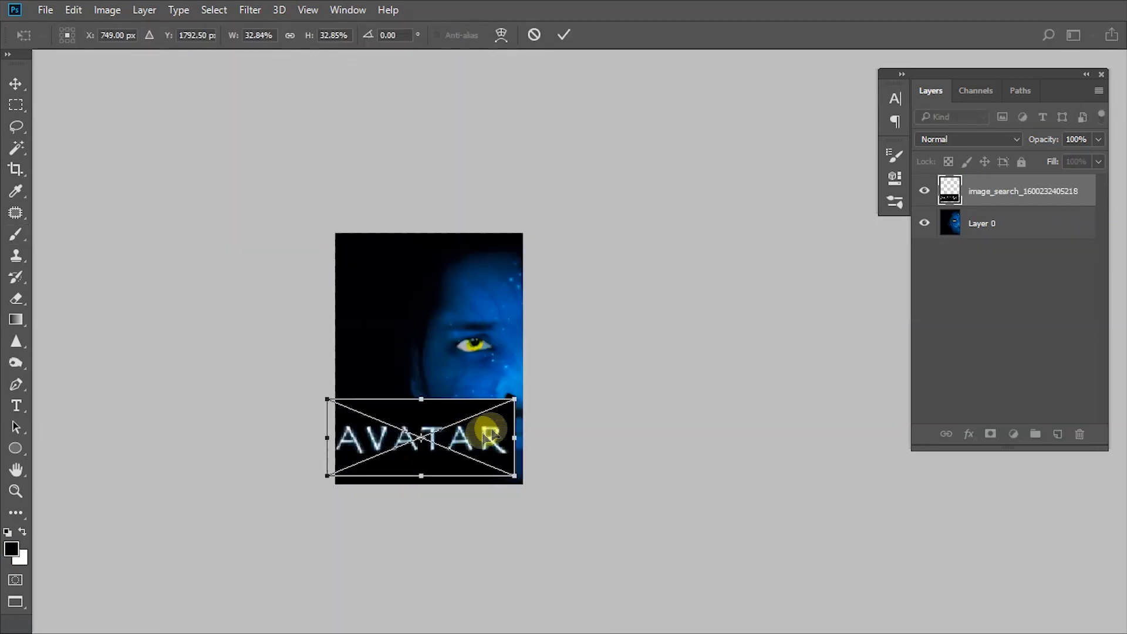
- Position the placed AVATAR logo over the lower part of the portrait and adjust its tones with Curves
mouse_move(486, 435)
left_mouse_down()
mouse_move(495, 397)
mouse_move(498, 435)
left_mouse_up()
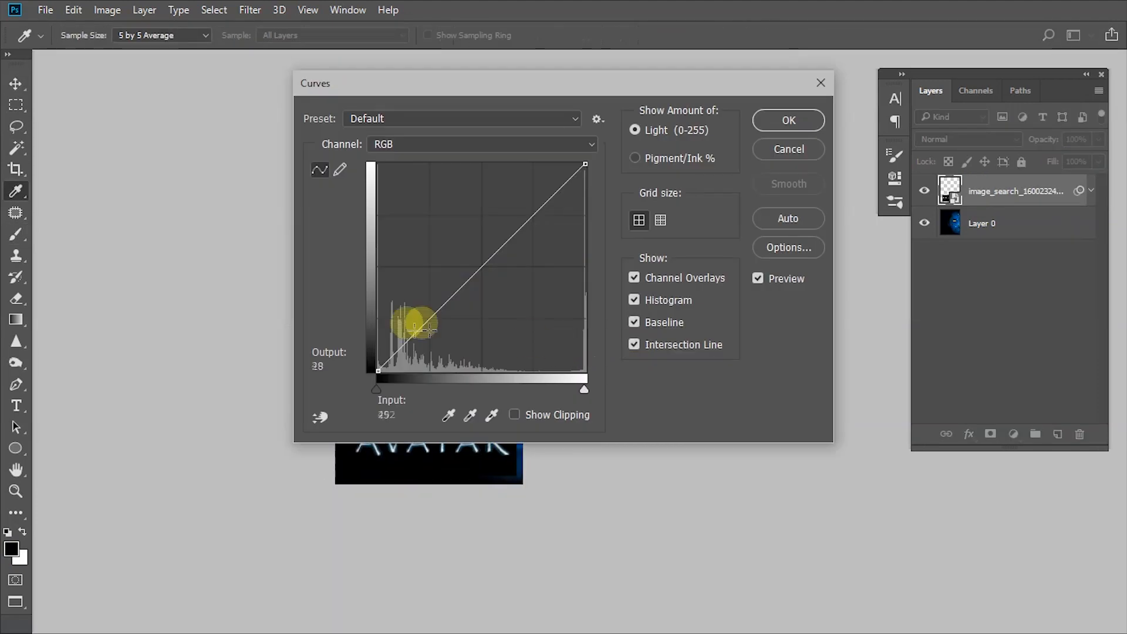
left_click_drag(414, 324, 477, 247)
mouse_move(558, 85)
left_mouse_down()
mouse_move(868, 259)
mouse_move(813, 191)
left_mouse_up()
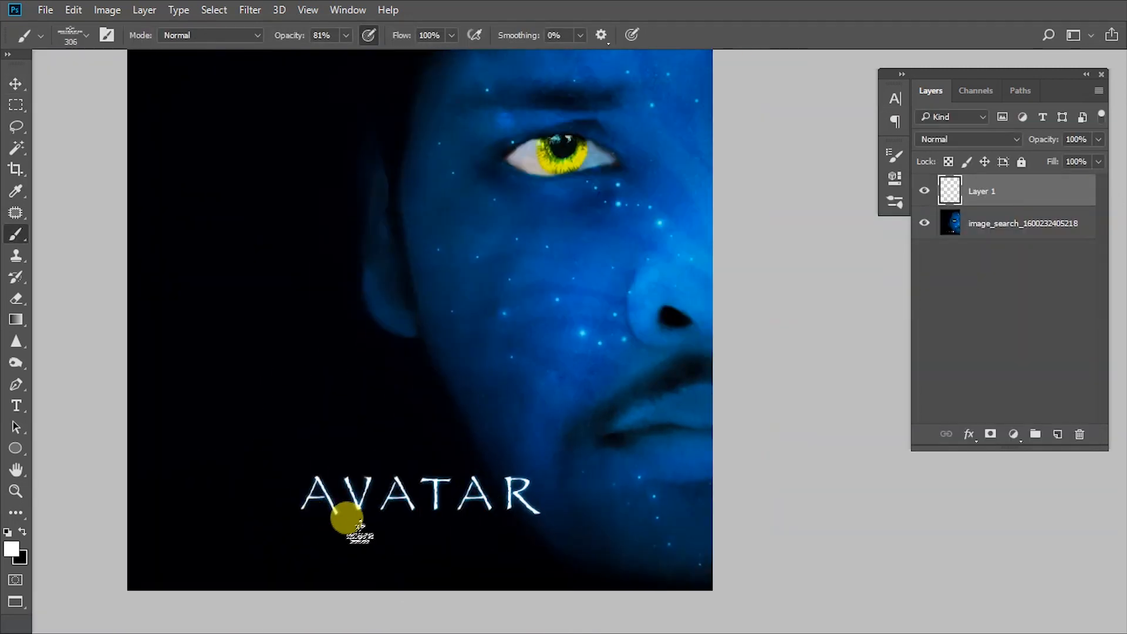
- On a new empty layer, resize the custom stamp brush beneath the AVATAR title
right_click(399, 534, "alt")
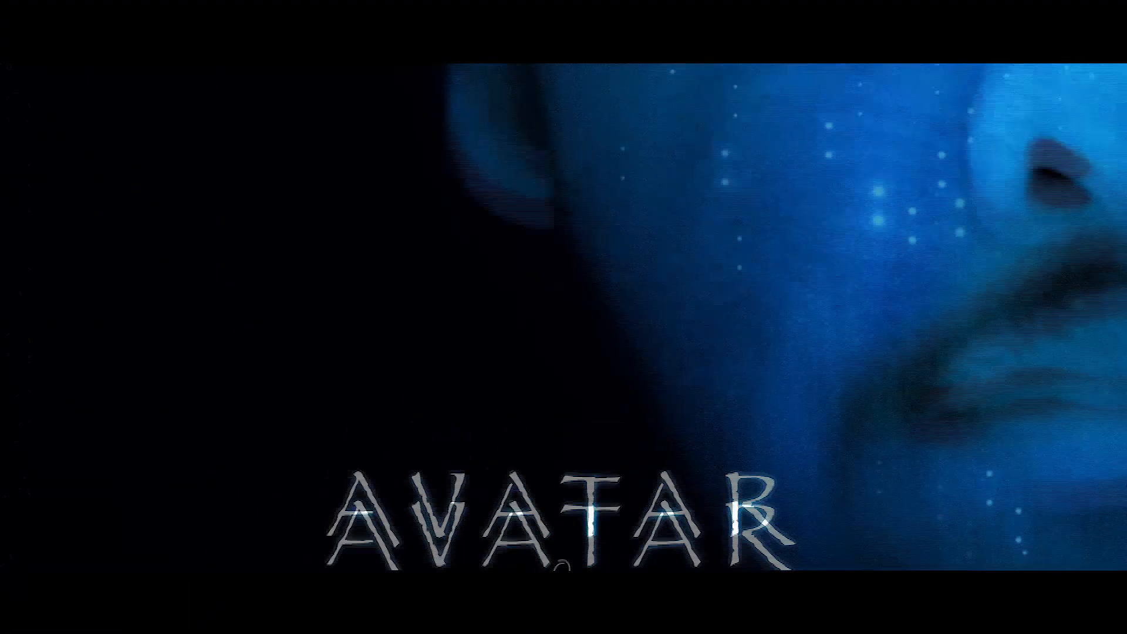